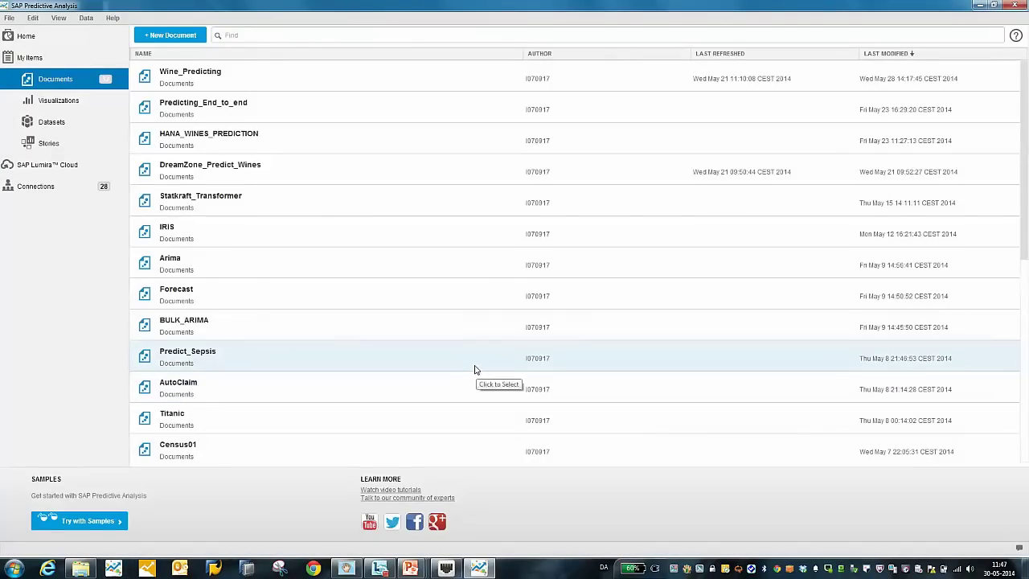
# Go back to the Home page and start acquiring a new dataset.
pyautogui.click(30, 39)
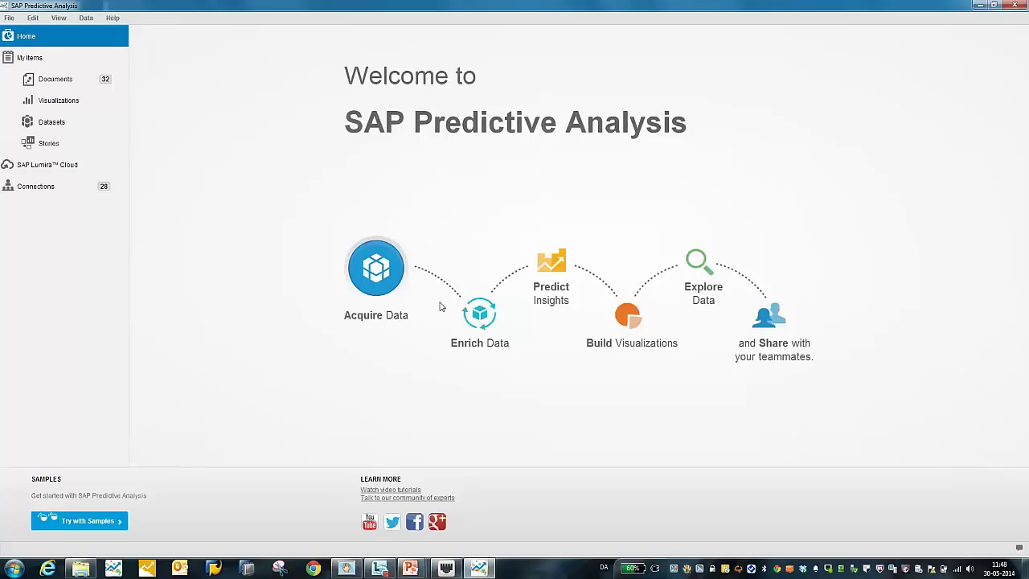
pyautogui.click(370, 278)
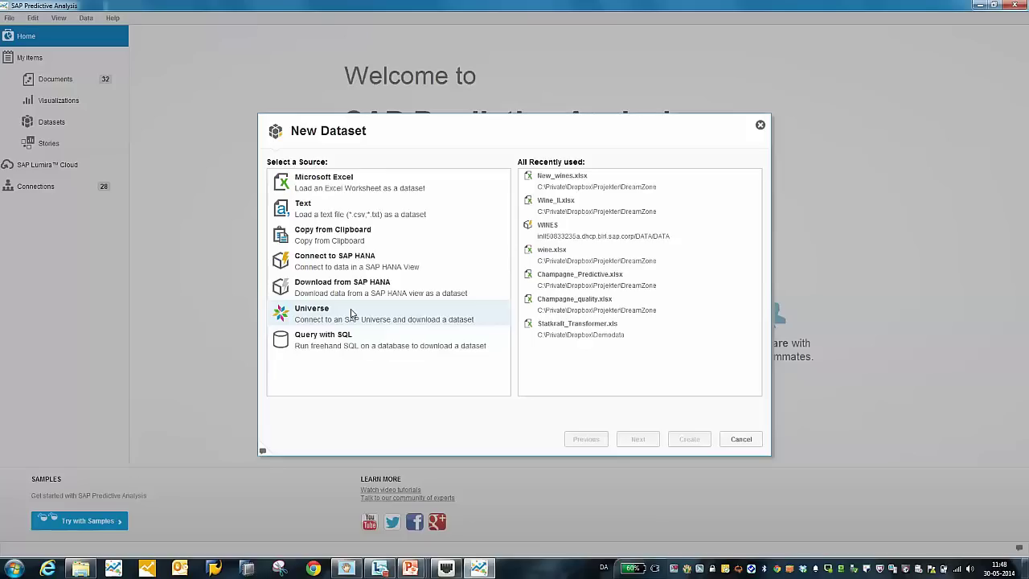
# Create a dataset from Sheet1 of the Excel workbook Wine_II.xlsx after previewing its columns.
pyautogui.click(361, 344)
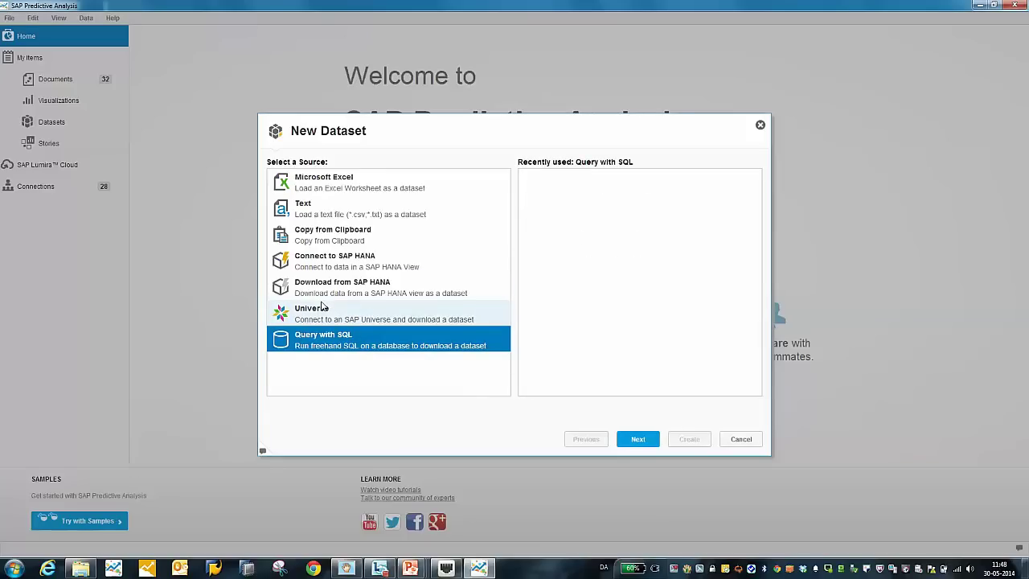
pyautogui.click(329, 186)
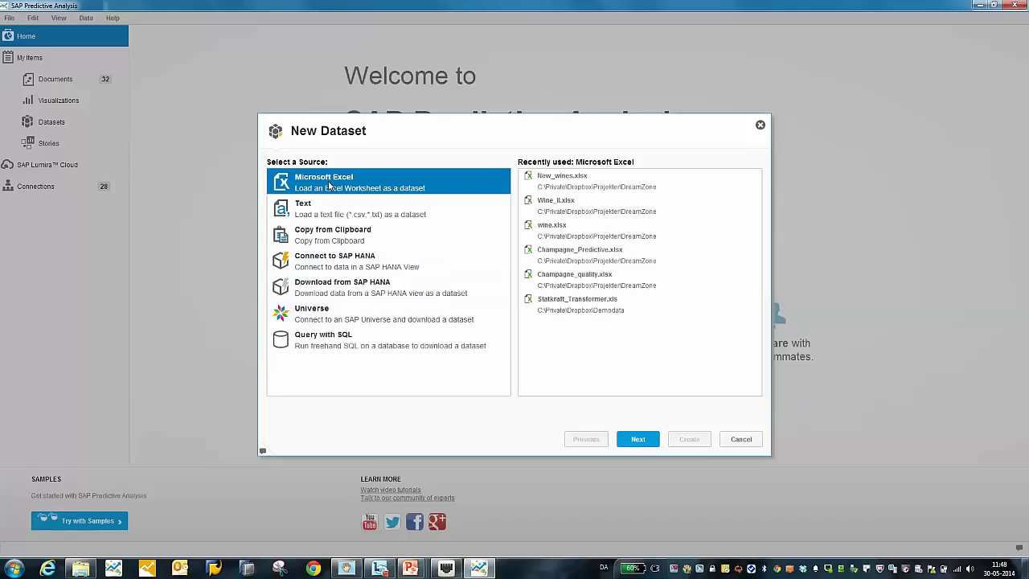
pyautogui.doubleClick(577, 208)
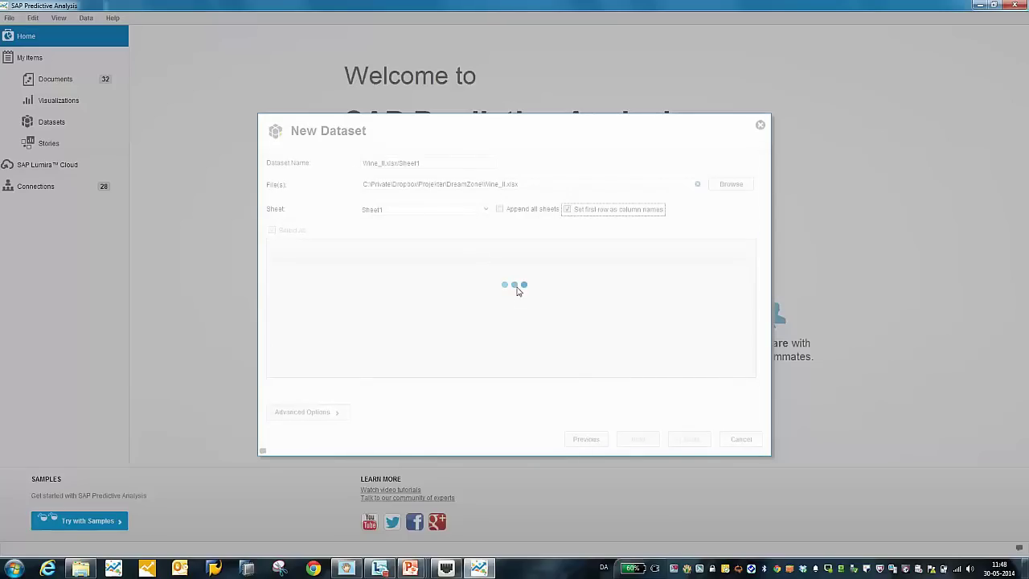
pyautogui.moveTo(325, 385); pyautogui.dragTo(485, 389)
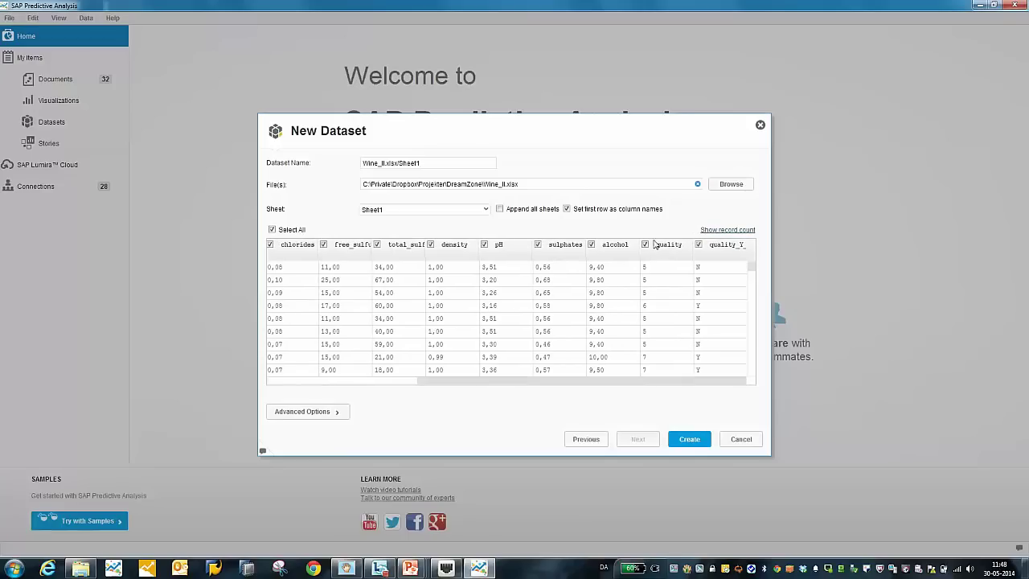
pyautogui.scroll(-1, 666, 344)
pyautogui.scroll(-4, 666, 344)
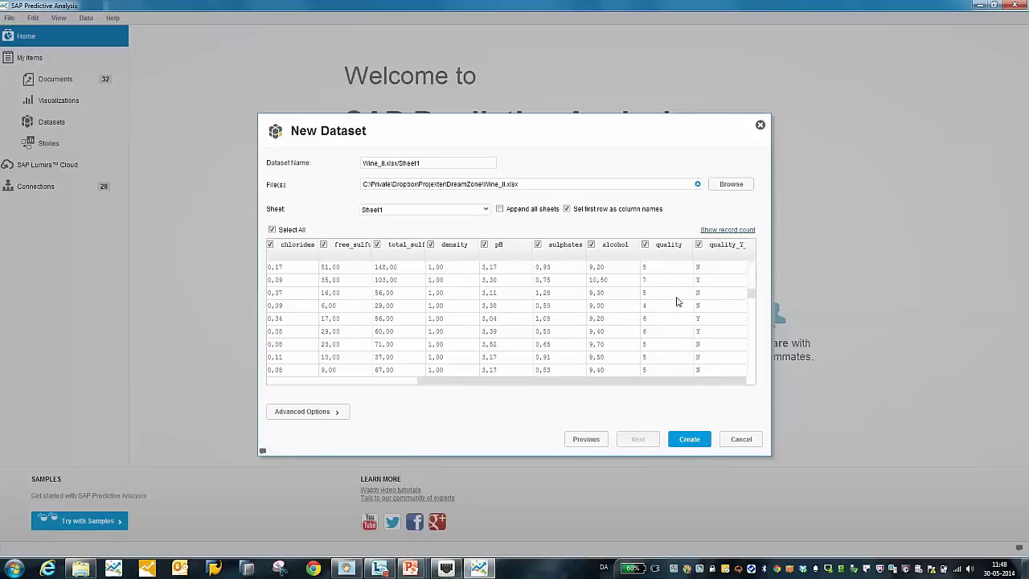
pyautogui.click(689, 441)
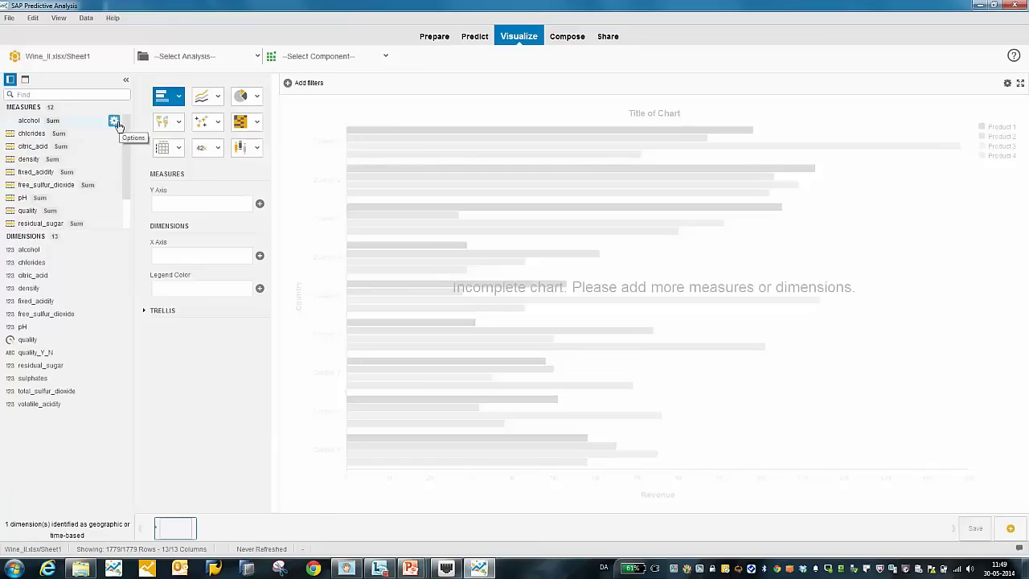
# Chart alcohol and quality as measures in a scatter plot.
pyautogui.doubleClick(53, 121)
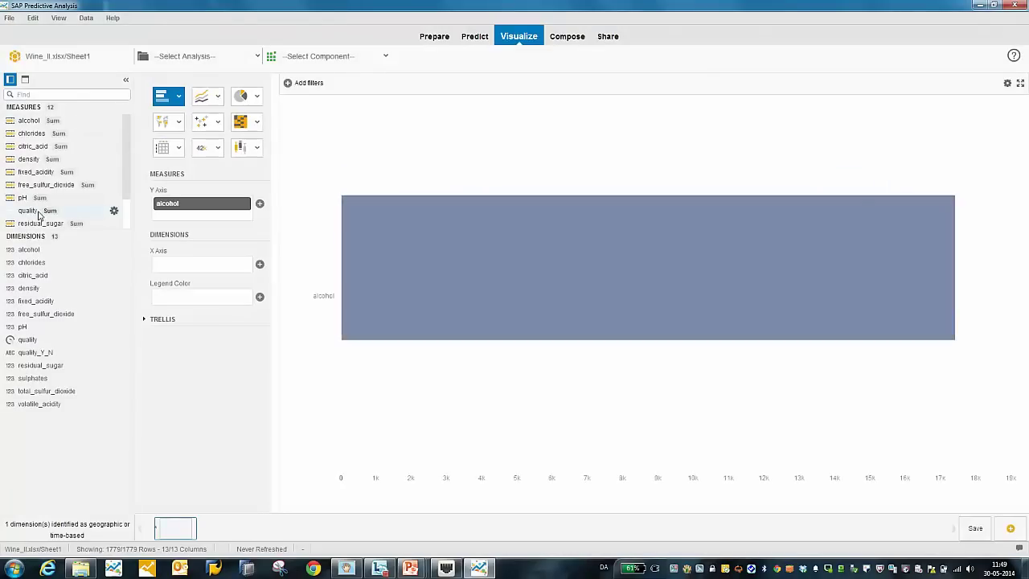
pyautogui.moveTo(48, 211); pyautogui.dragTo(155, 229)
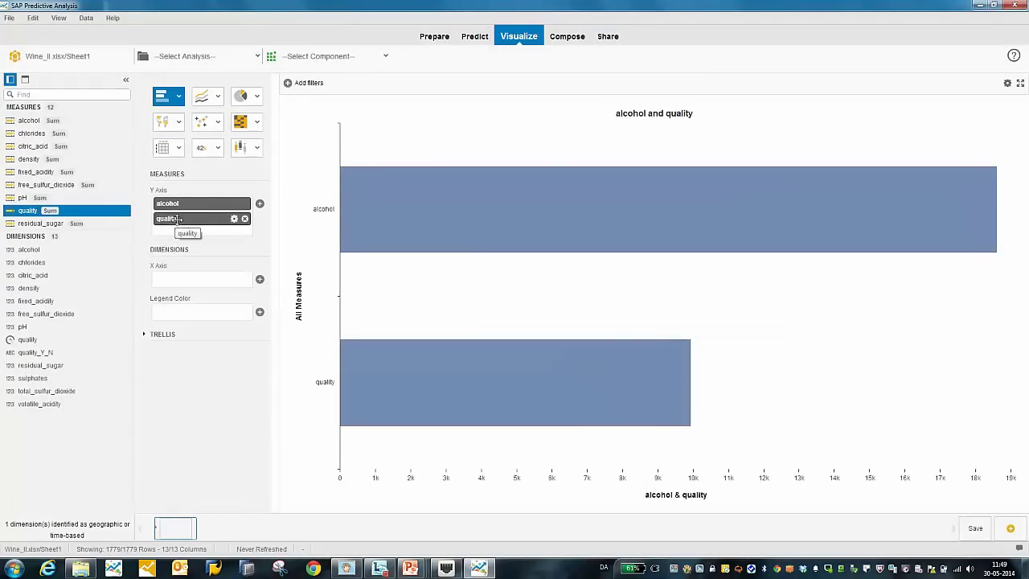
pyautogui.click(217, 126)
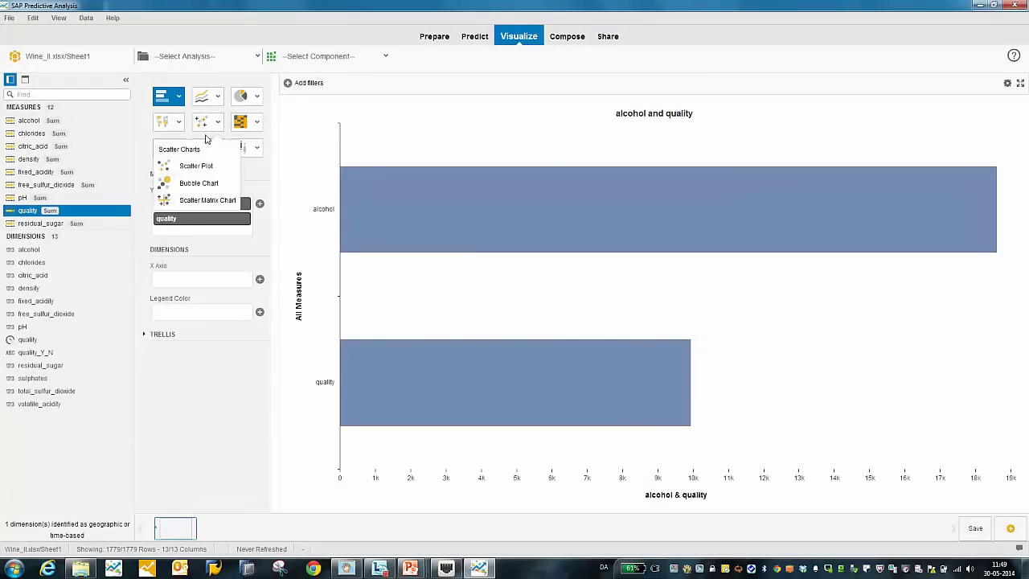
pyautogui.click(189, 168)
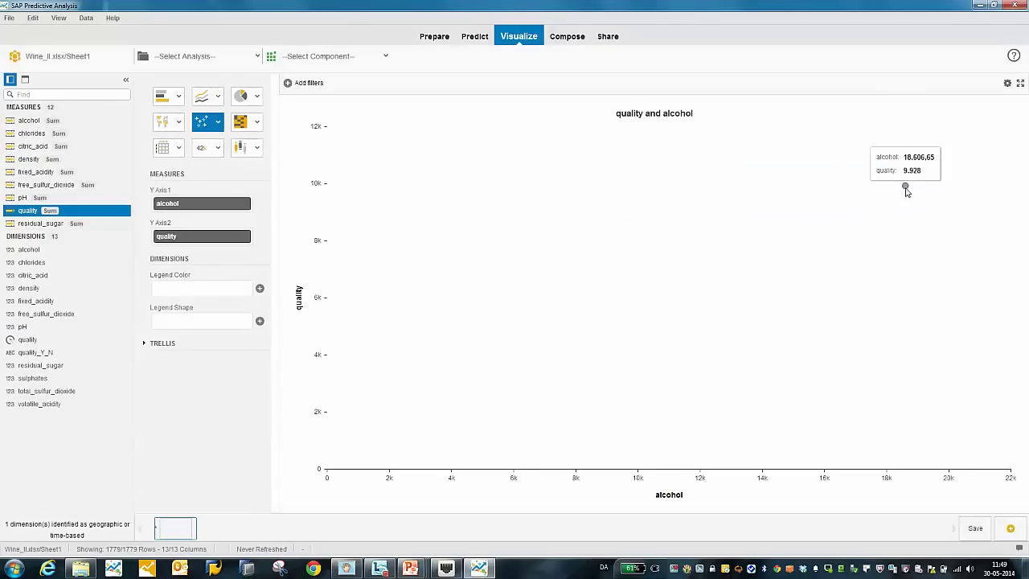
# Set the aggregation of both quality and alcohol to None.
pyautogui.click(114, 211)
pyautogui.moveTo(195, 225)
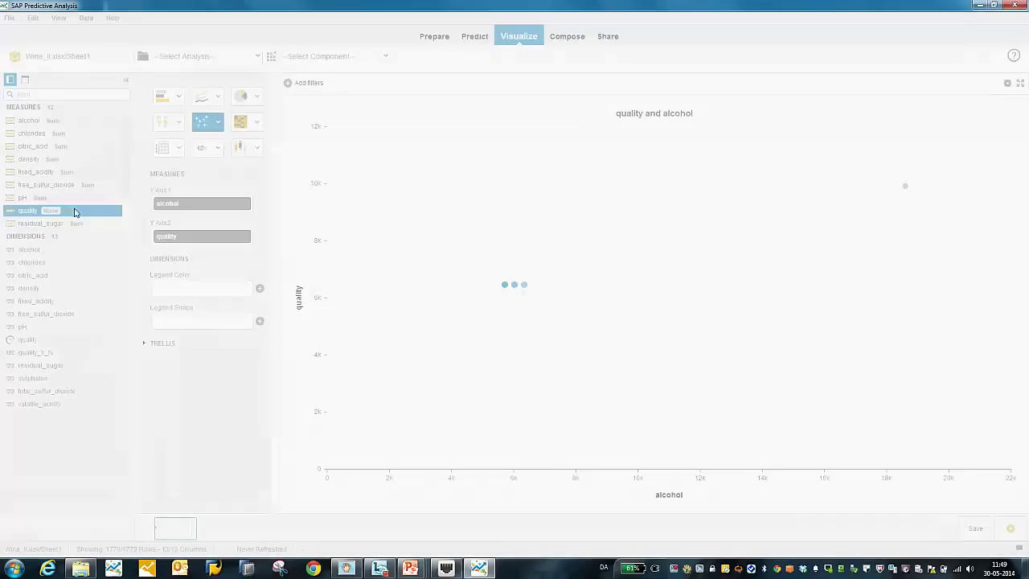
pyautogui.click(114, 120)
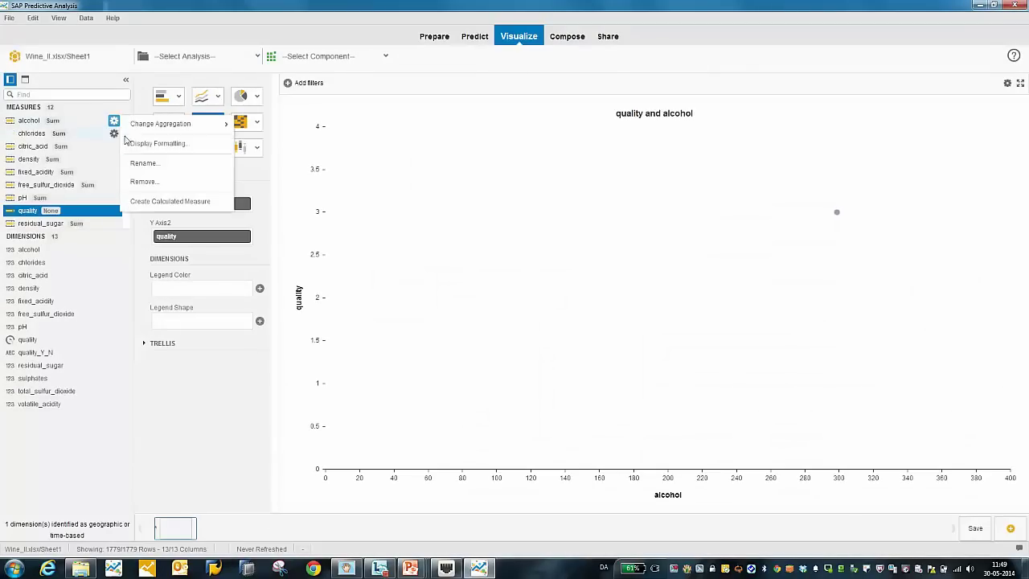
pyautogui.moveTo(205, 129)
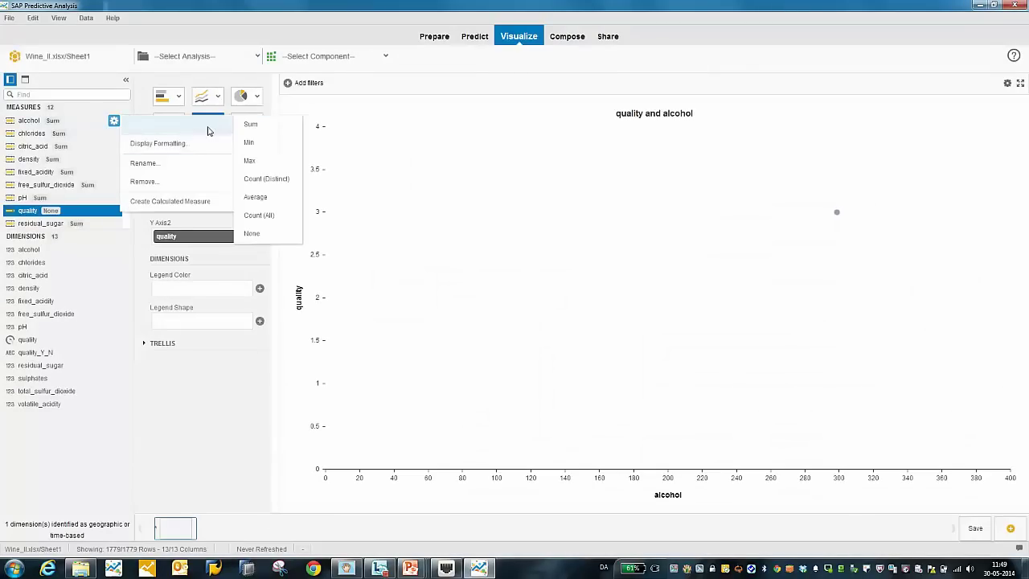
pyautogui.click(273, 235)
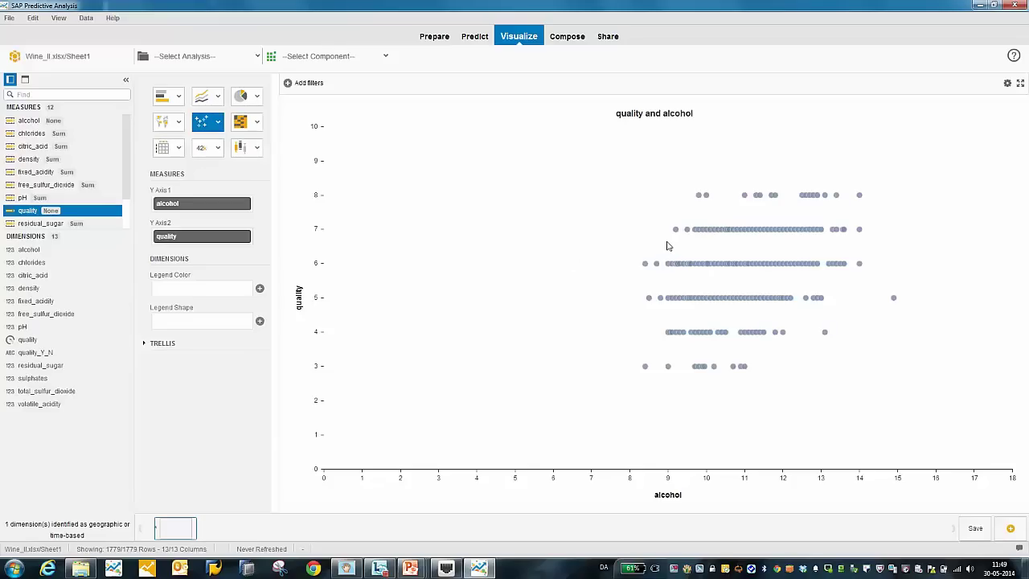
# In the Predict view, attach Infinite Insight Classification to the Wine_II data source.
pyautogui.click(479, 40)
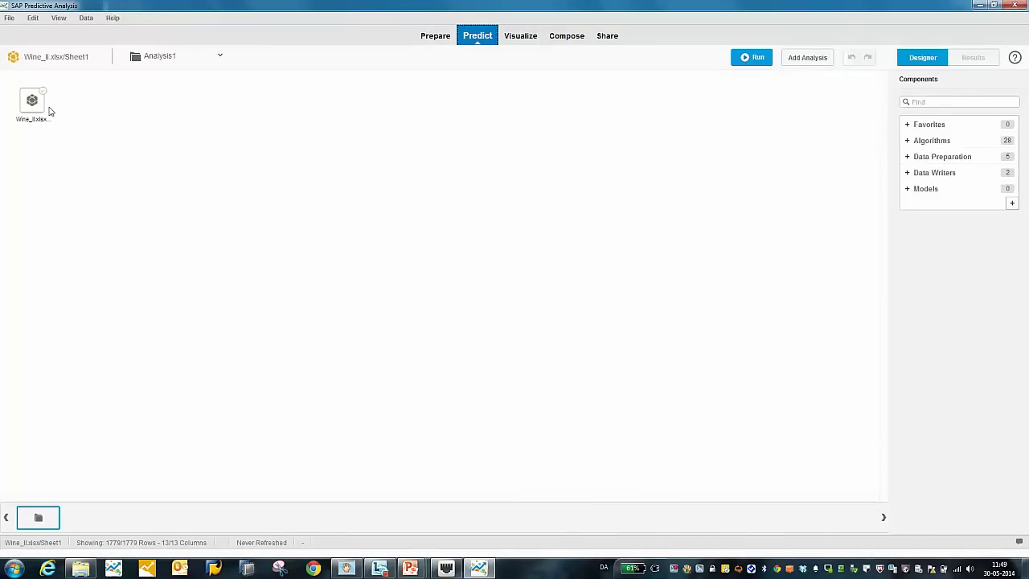
pyautogui.click(34, 103)
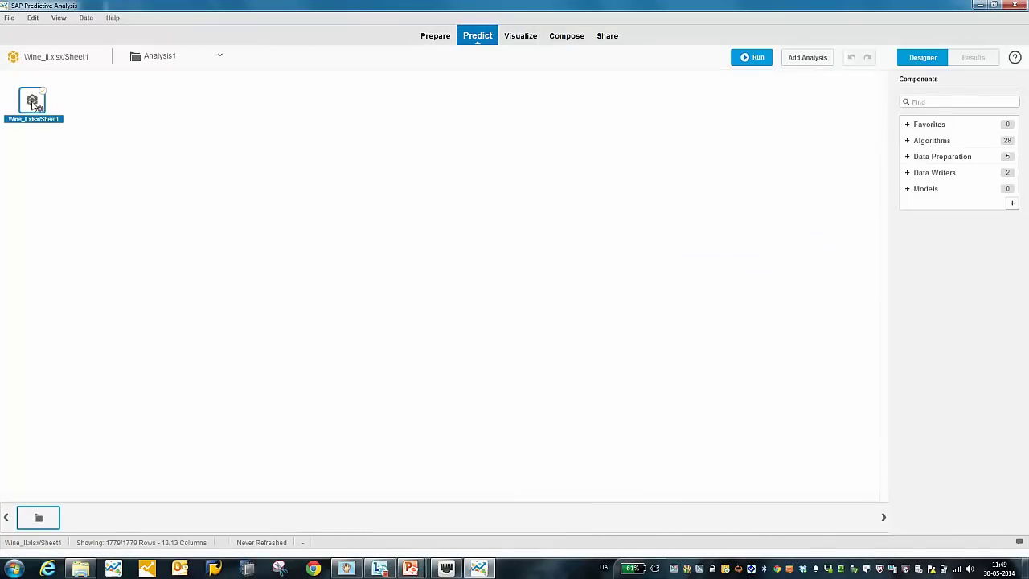
pyautogui.click(907, 140)
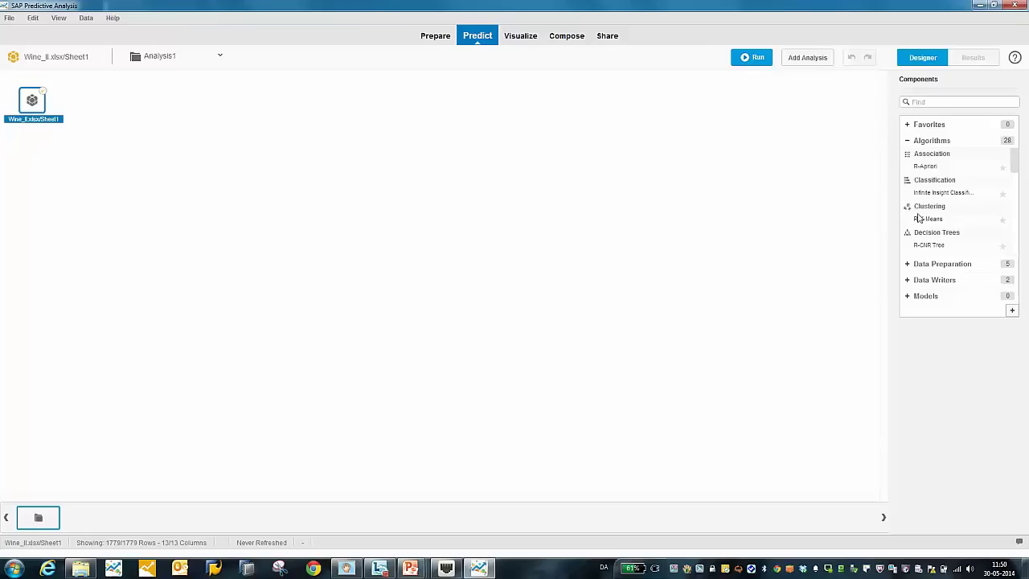
pyautogui.moveTo(926, 199)
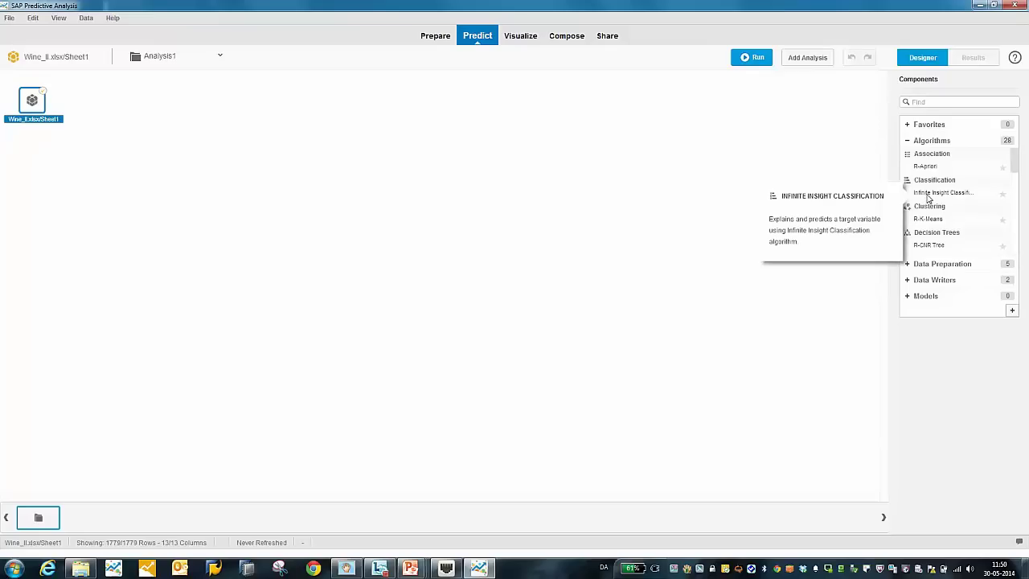
pyautogui.doubleClick(928, 199)
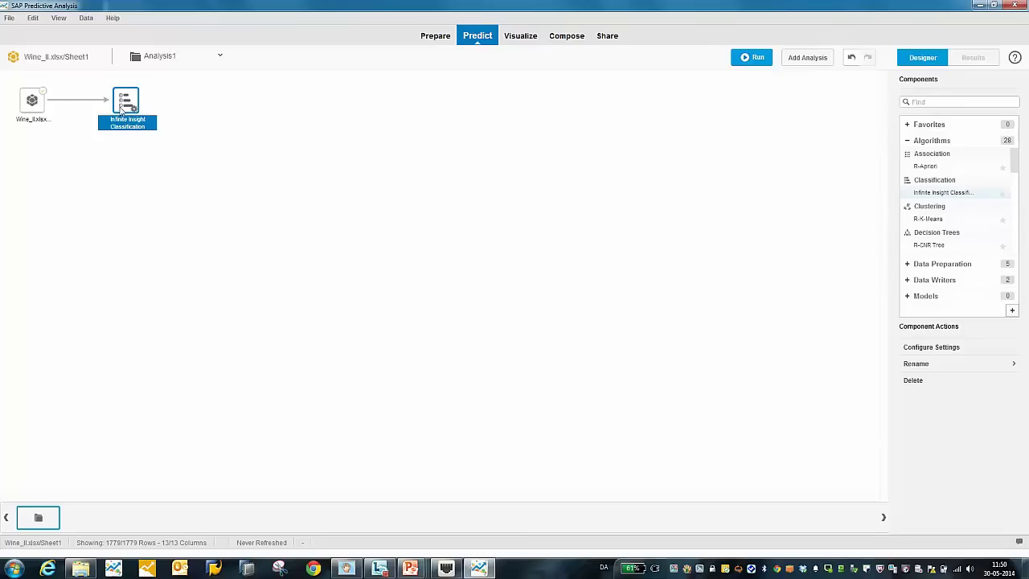
# Add an R-CNR Tree to the data source and open the classification node's settings.
pyautogui.click(40, 109)
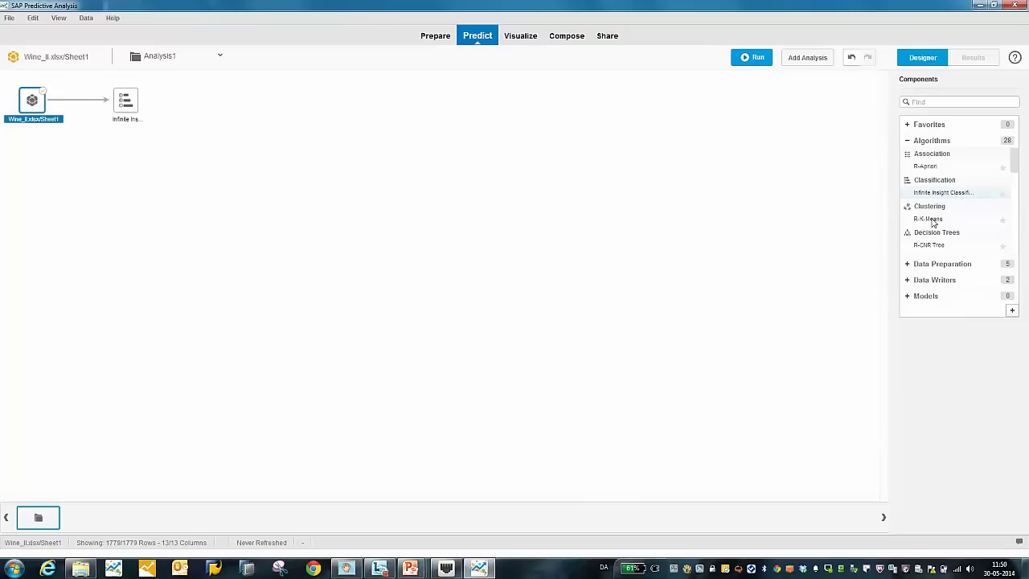
pyautogui.doubleClick(934, 245)
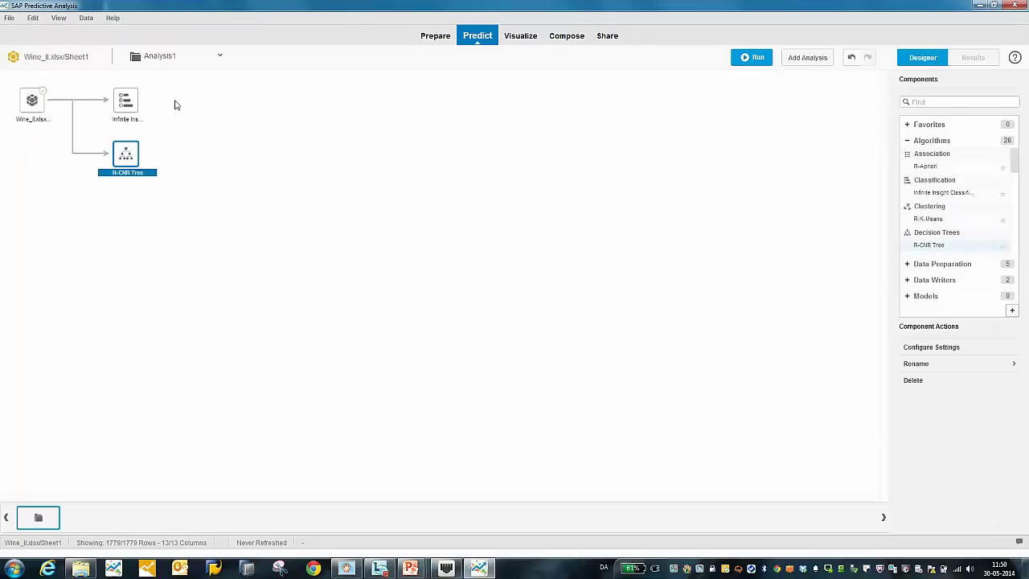
pyautogui.click(129, 104)
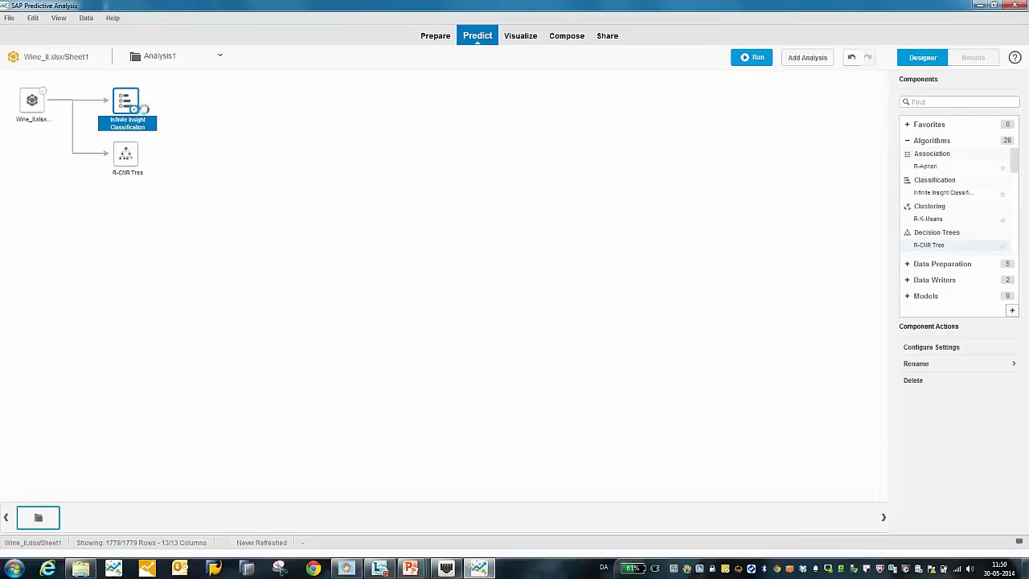
pyautogui.doubleClick(140, 112)
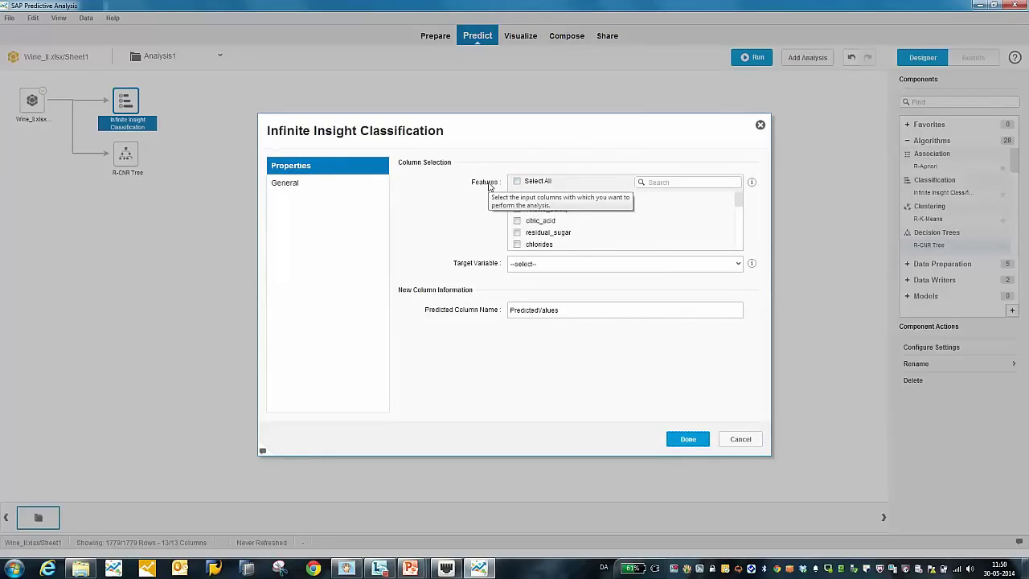
# Use all columns except quality_Y_N as features, with quality_Y_N as the classification target.
pyautogui.click(517, 181)
pyautogui.scroll(-3, 521, 229)
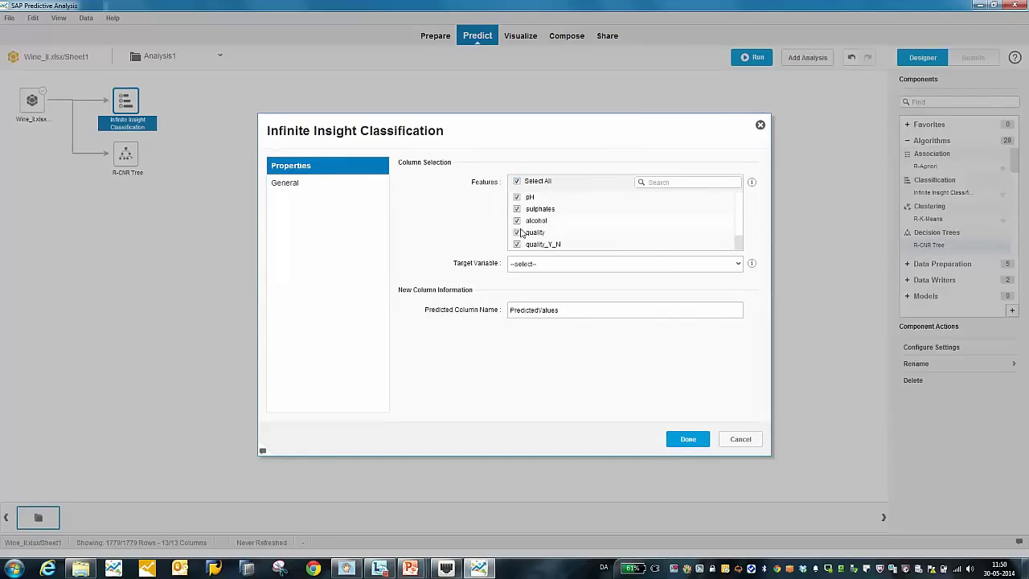
pyautogui.click(517, 244)
pyautogui.click(522, 264)
pyautogui.click(528, 375)
pyautogui.click(690, 439)
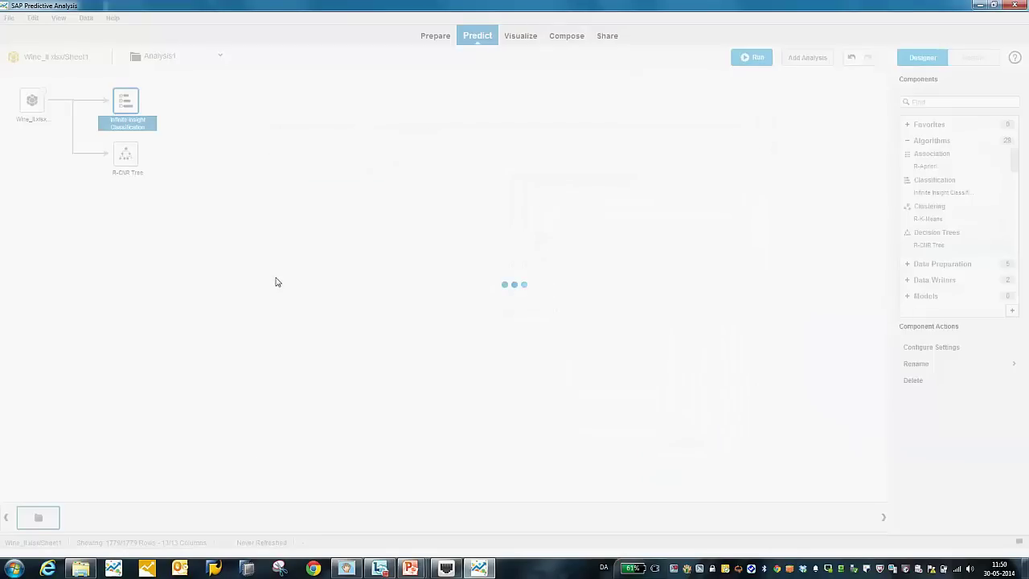
# Configure the R-CNR Tree with all columns except quality and quality_Y_N, targeting quality.
pyautogui.doubleClick(128, 158)
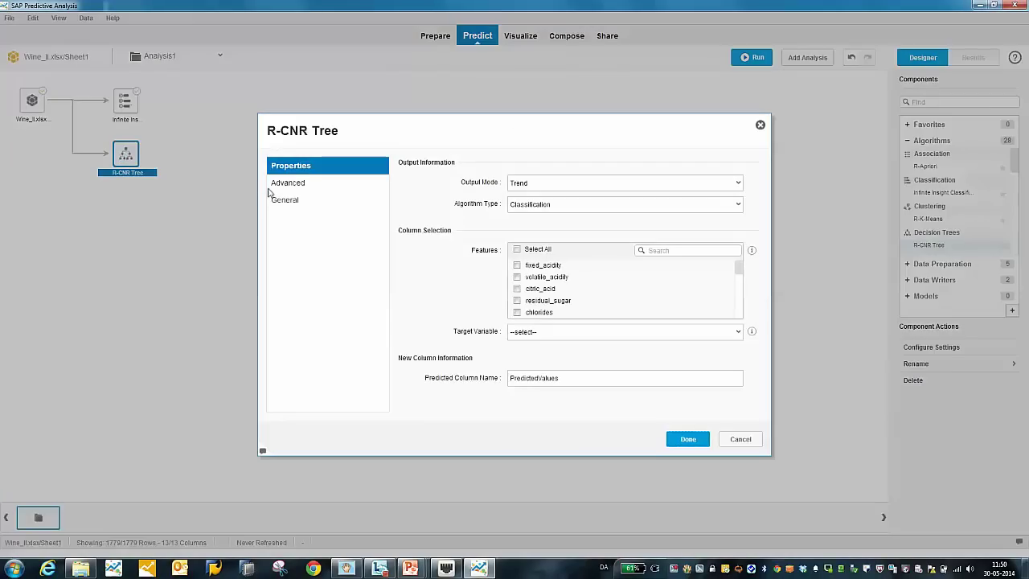
pyautogui.click(518, 250)
pyautogui.scroll(-3, 519, 293)
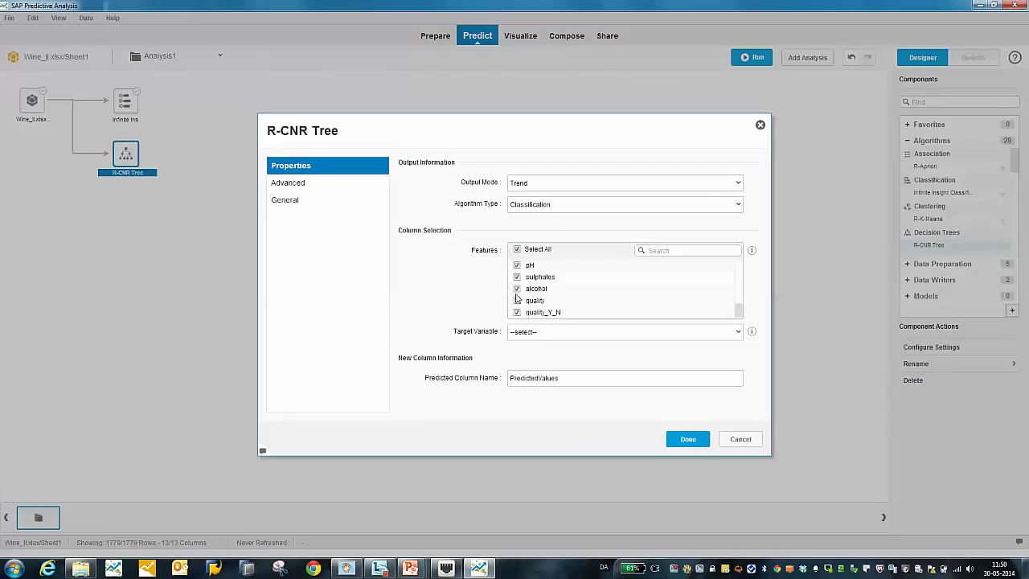
pyautogui.click(518, 301)
pyautogui.click(517, 313)
pyautogui.click(531, 332)
pyautogui.click(531, 435)
pyautogui.click(688, 439)
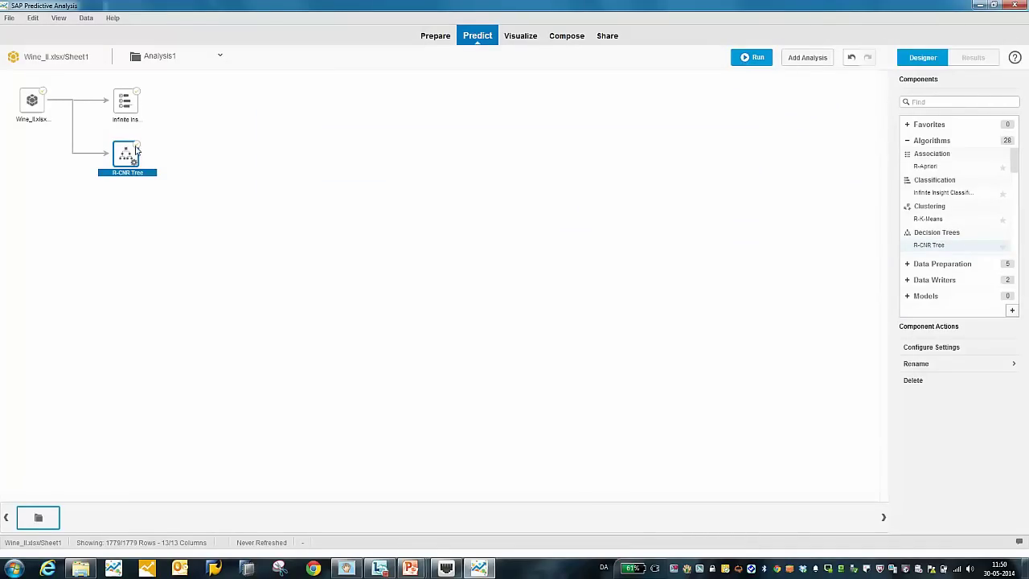
# Run the analysis and switch to the Results view.
pyautogui.click(749, 57)
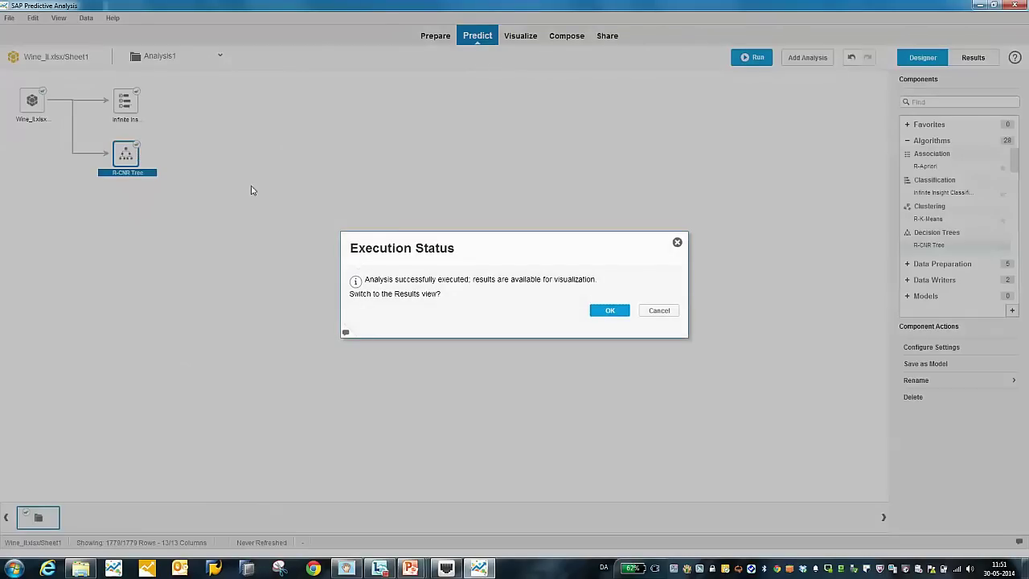
pyautogui.click(595, 311)
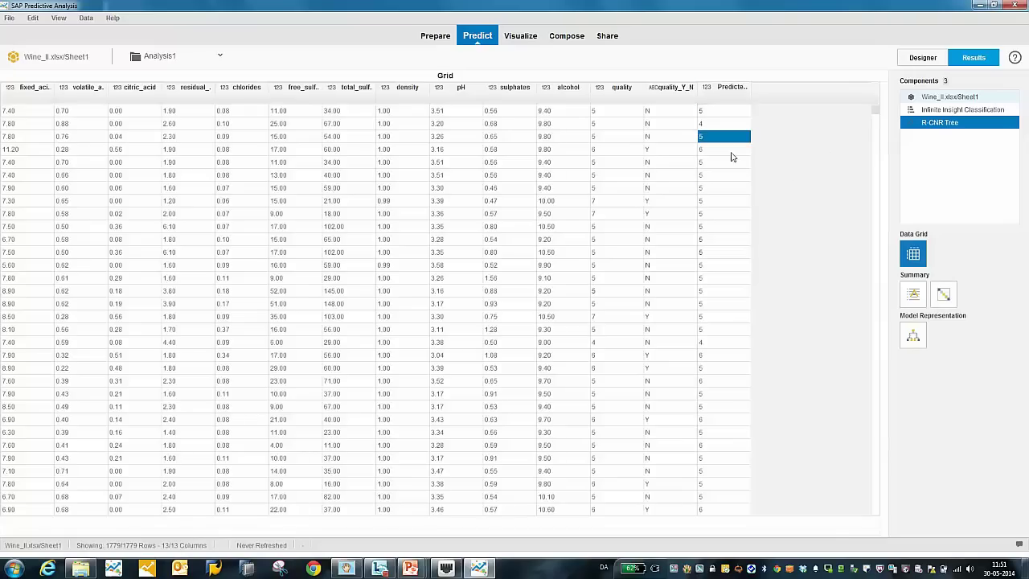
pyautogui.scroll(-1, 721, 252)
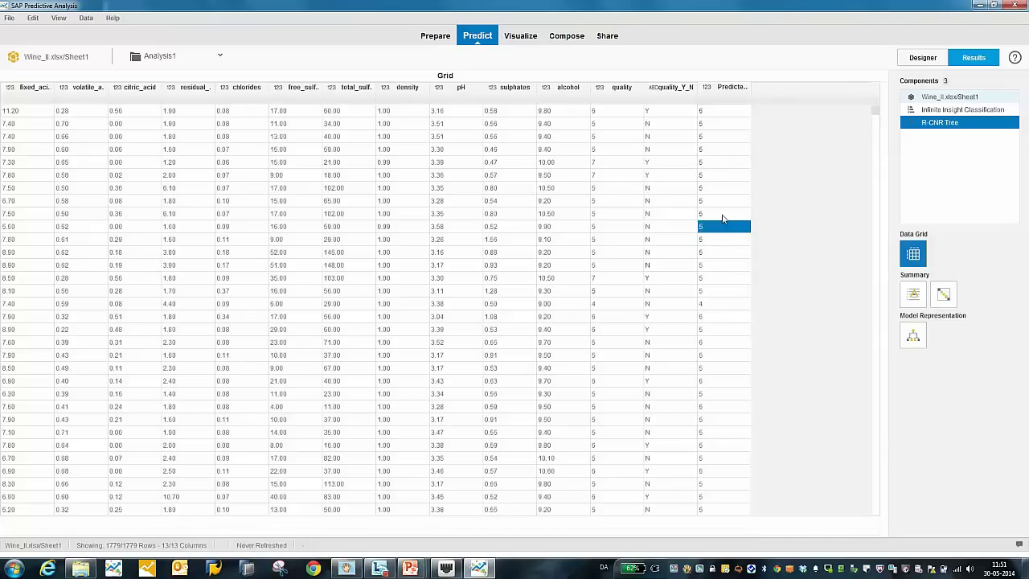
# Open the R-CNR Tree algorithm summary and its confusion matrix showing accuracy 0.64.
pyautogui.click(914, 295)
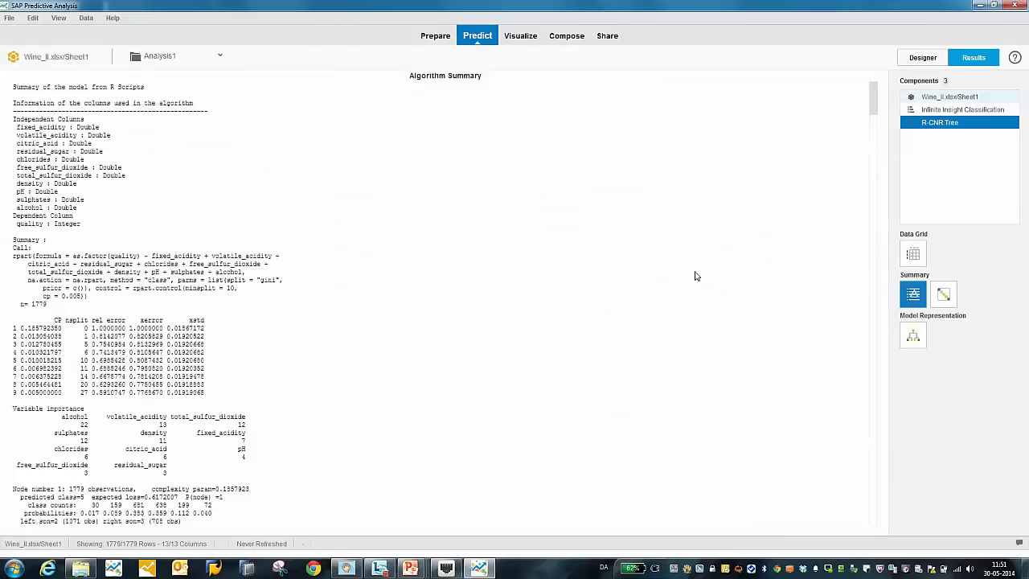
pyautogui.scroll(-15, 505, 275)
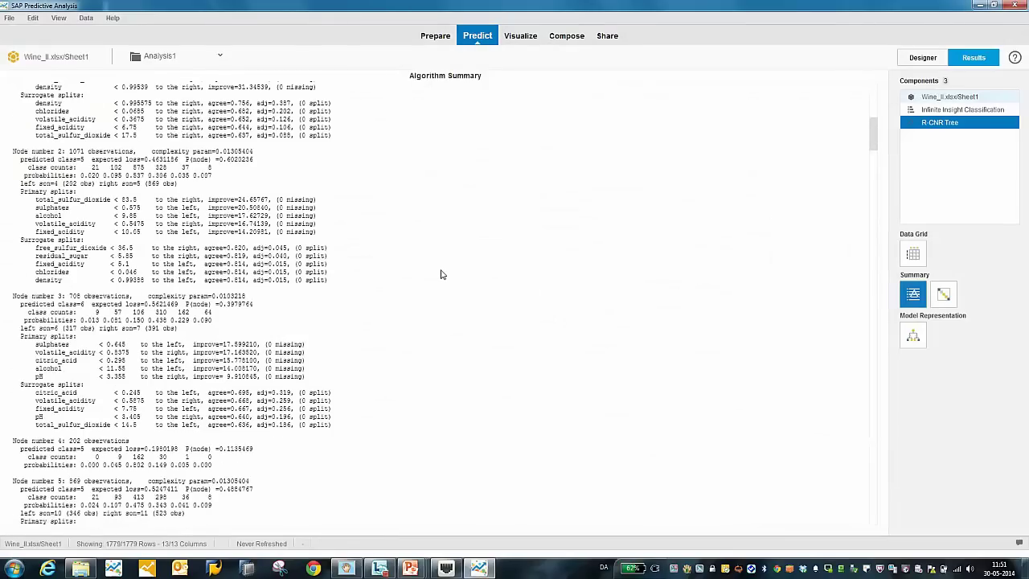
pyautogui.scroll(-5, 440, 274)
pyautogui.scroll(20, 441, 275)
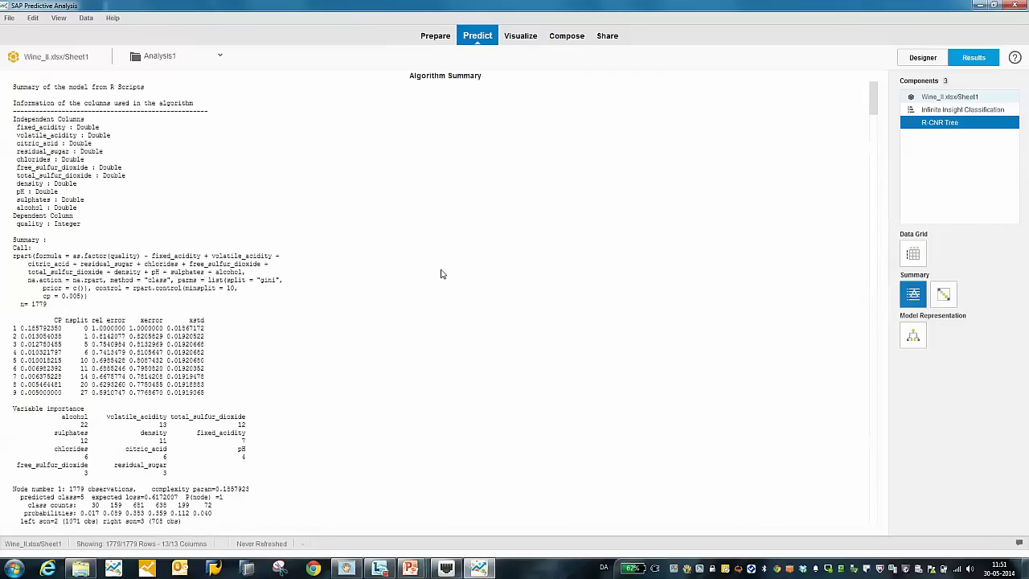
pyautogui.click(951, 296)
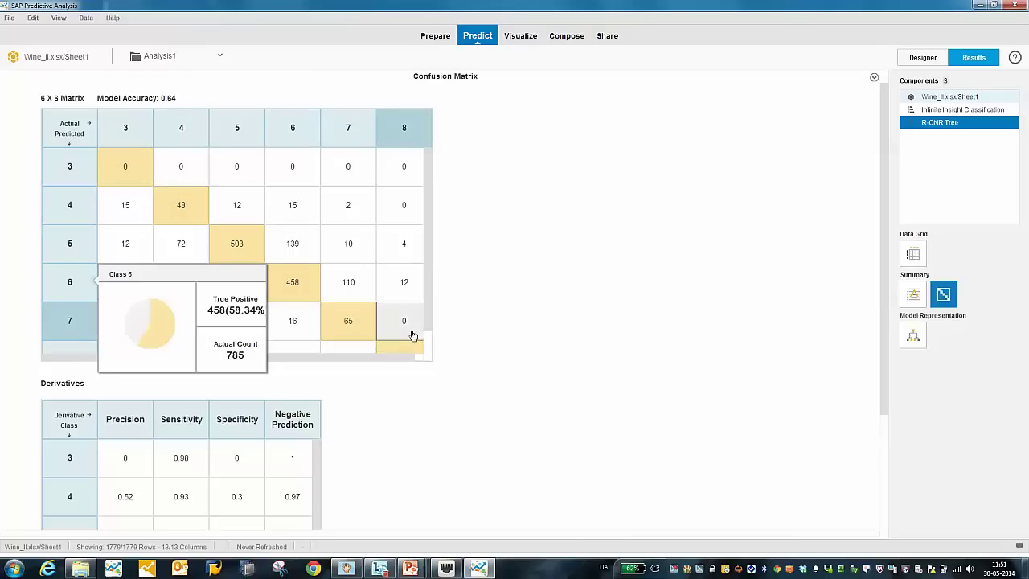
# Display the R-CNR decision tree diagram and scroll across it.
pyautogui.click(910, 336)
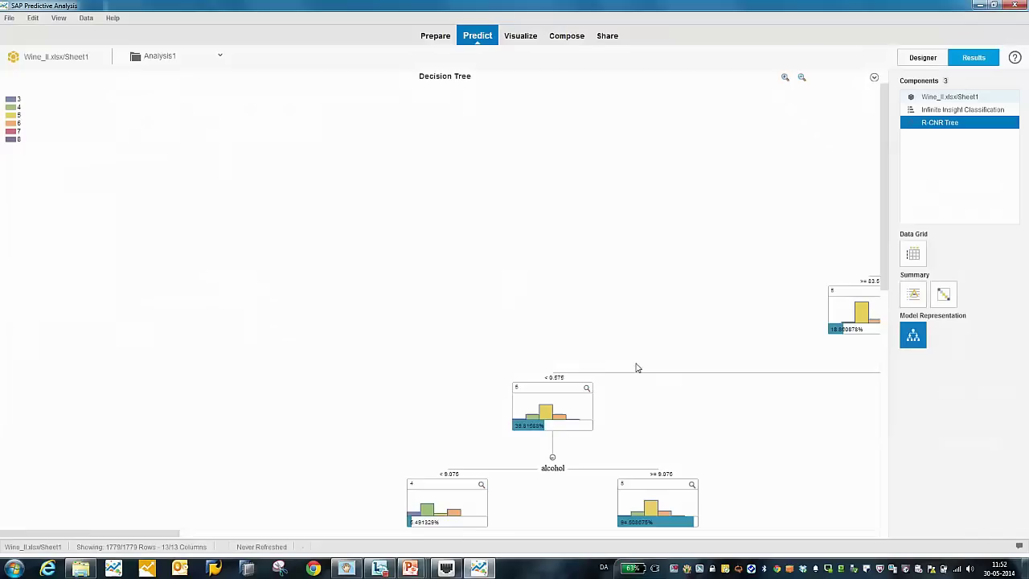
pyautogui.moveTo(173, 534); pyautogui.dragTo(485, 559)
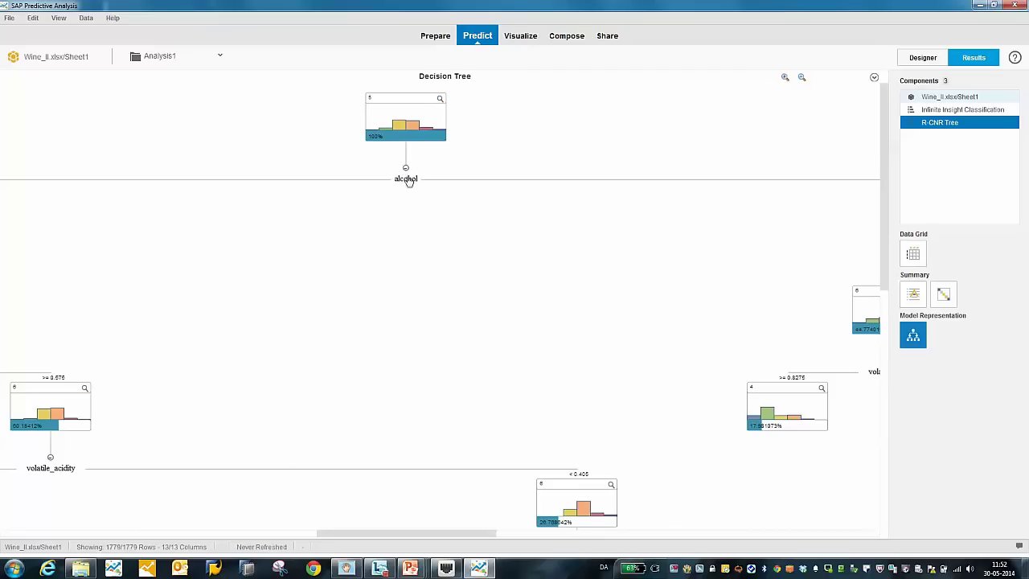
pyautogui.moveTo(349, 535); pyautogui.dragTo(555, 537)
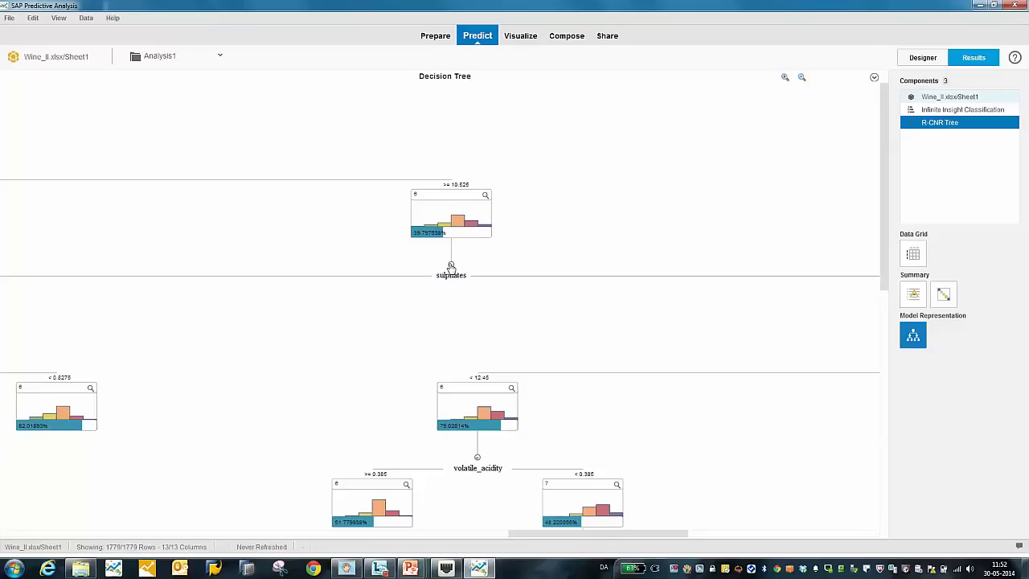
# Inspect a tree node predicting 6, then show the Infinite Insight Classification results grid.
pyautogui.click(485, 196)
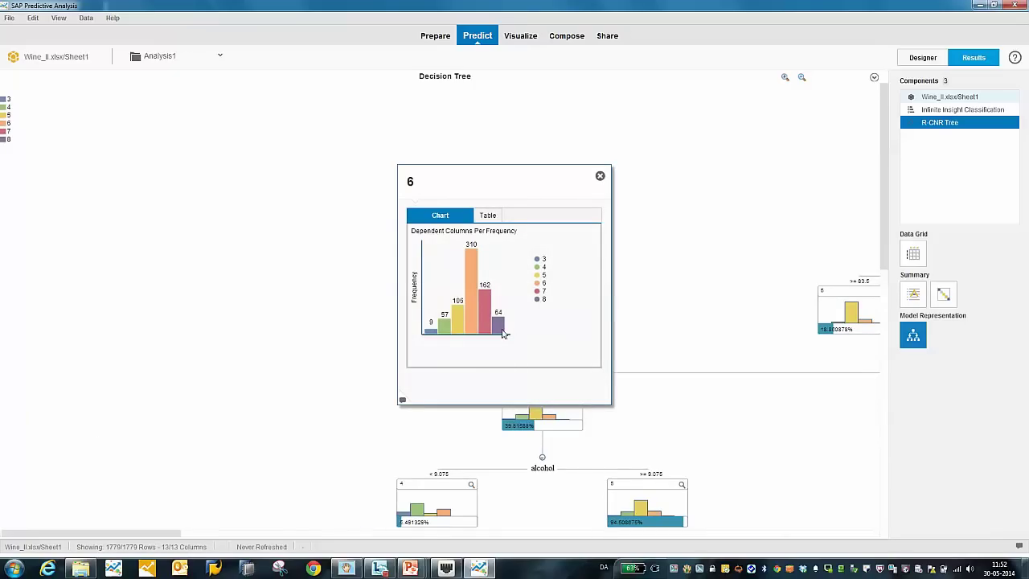
pyautogui.click(599, 177)
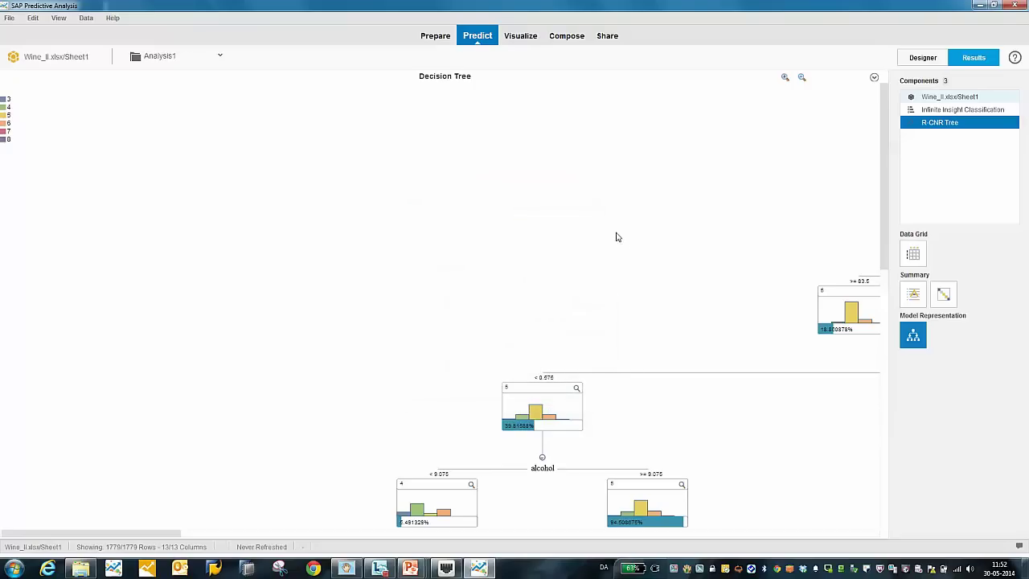
pyautogui.click(964, 114)
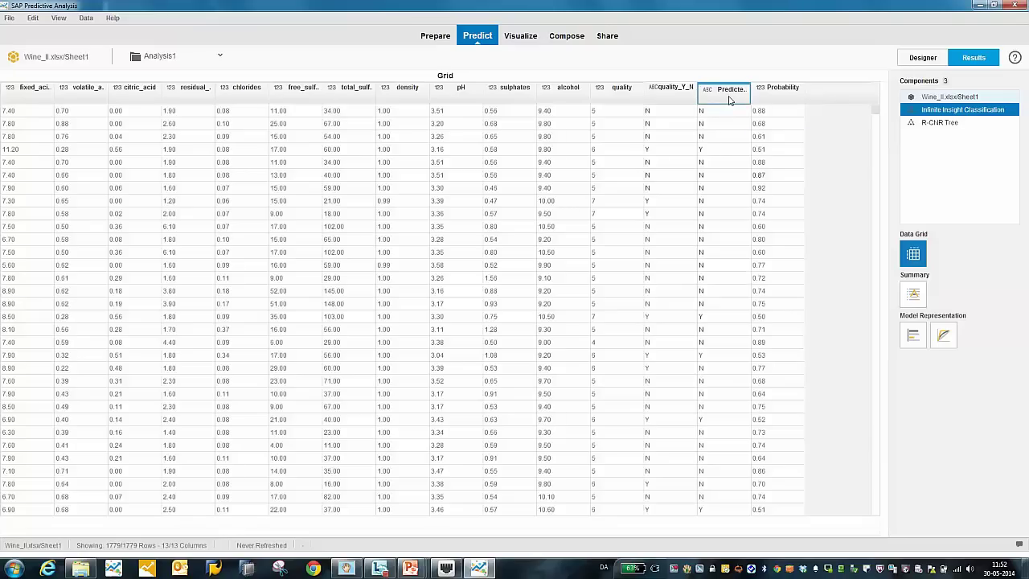
# View the classification's Variable Contributions and Model Performance charts, then return to the Designer.
pyautogui.click(912, 336)
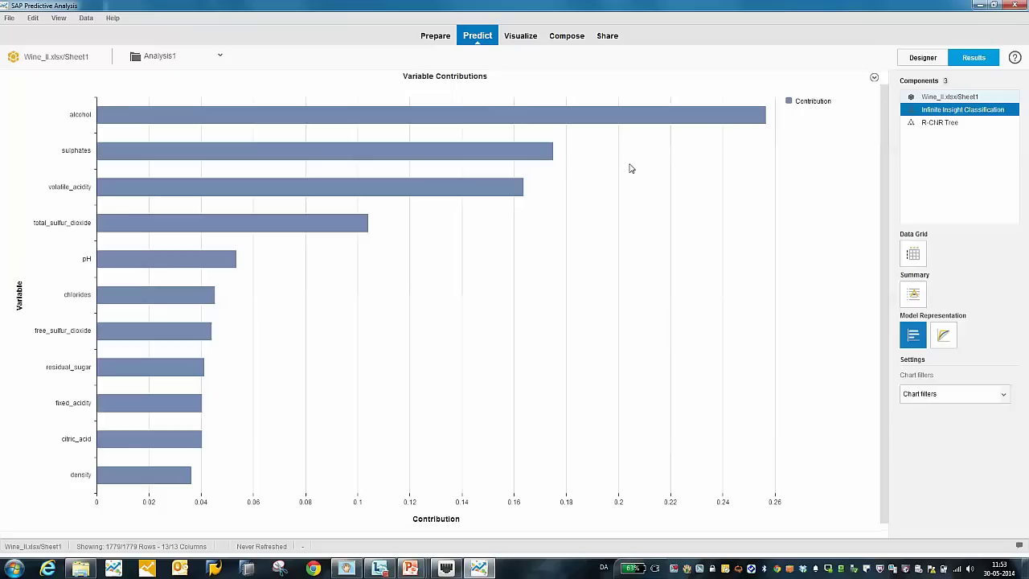
pyautogui.moveTo(631, 129)
pyautogui.click(943, 336)
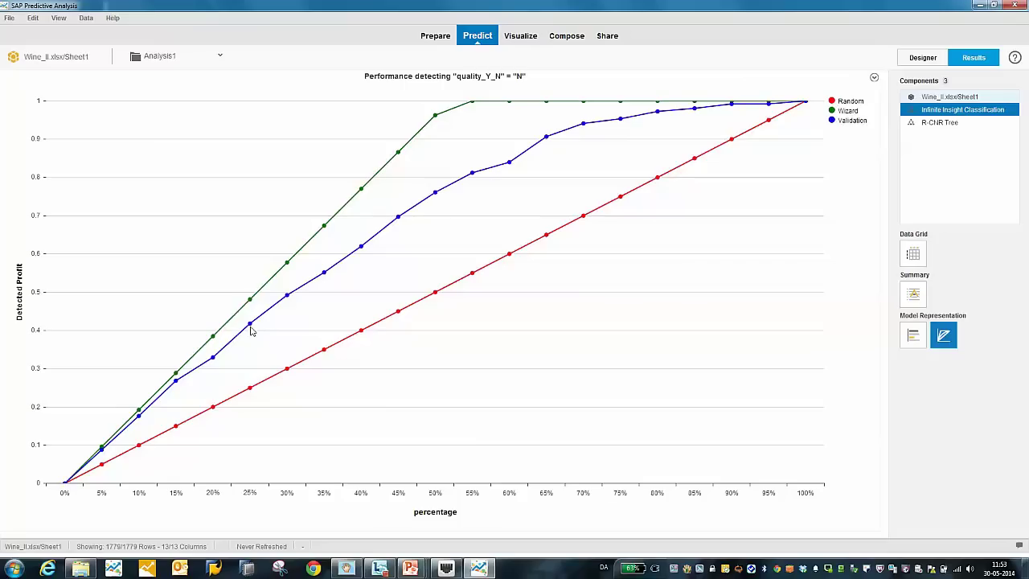
pyautogui.moveTo(250, 326)
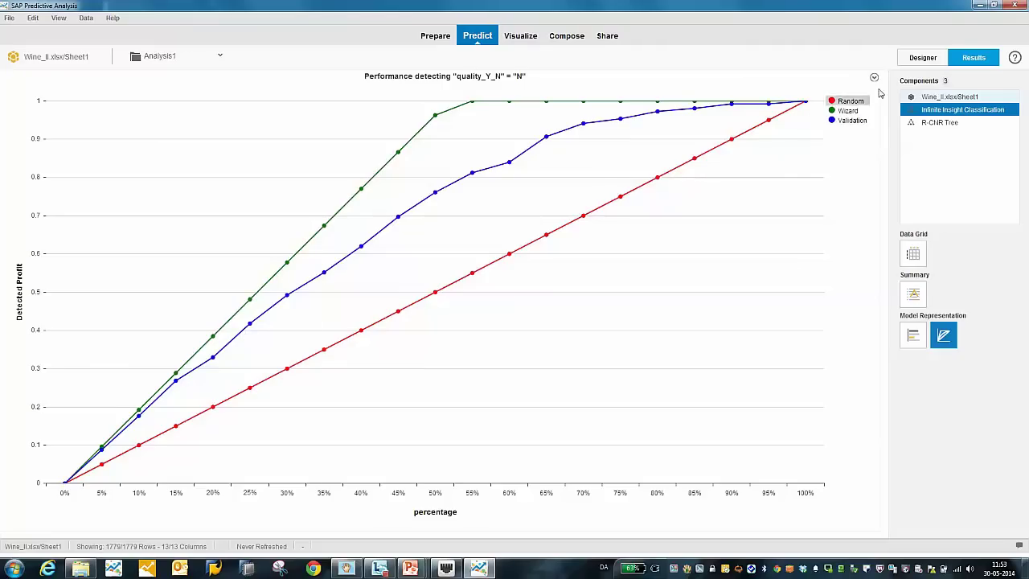
pyautogui.click(925, 58)
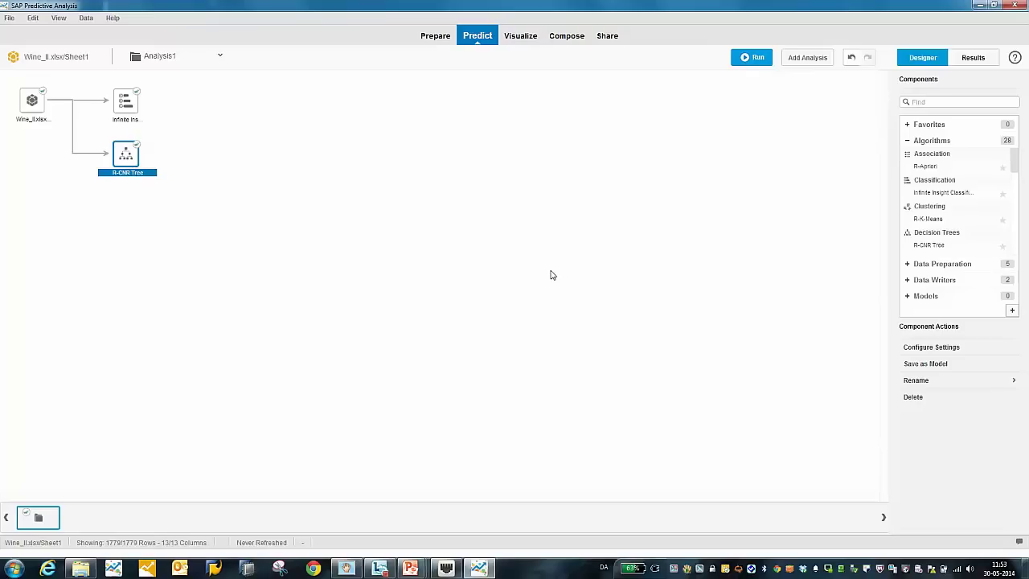
# Save the R-CNR Tree as model Predicting_Wine and list it under Models.
pyautogui.click(926, 366)
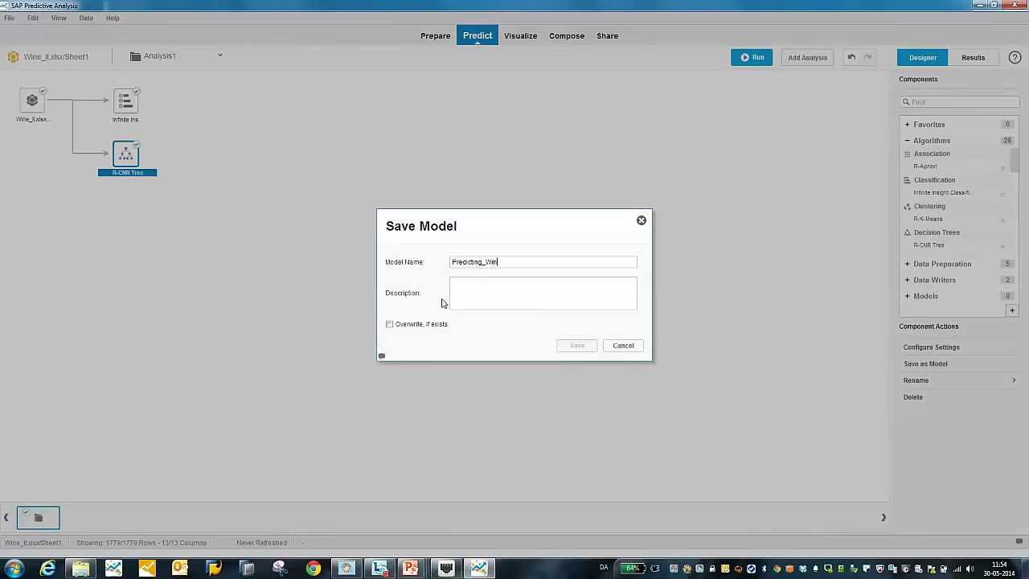
pyautogui.press('Tab')
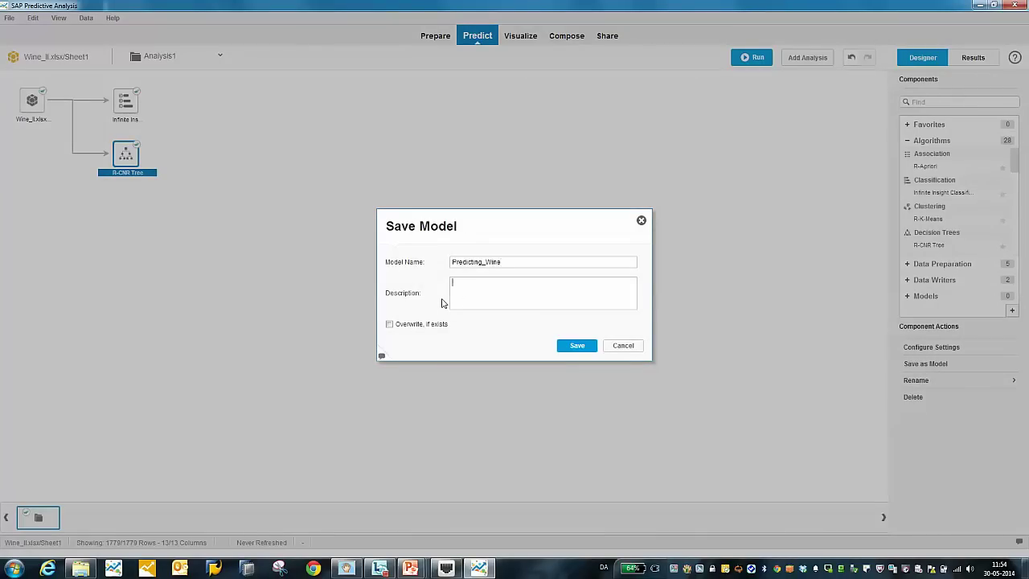
pyautogui.click(597, 346)
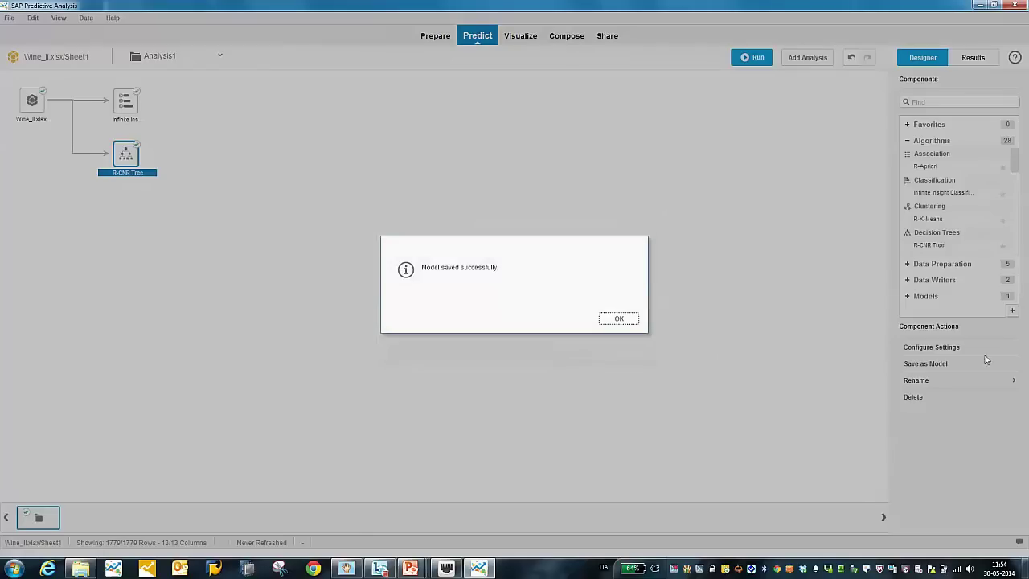
pyautogui.click(624, 320)
pyautogui.click(908, 296)
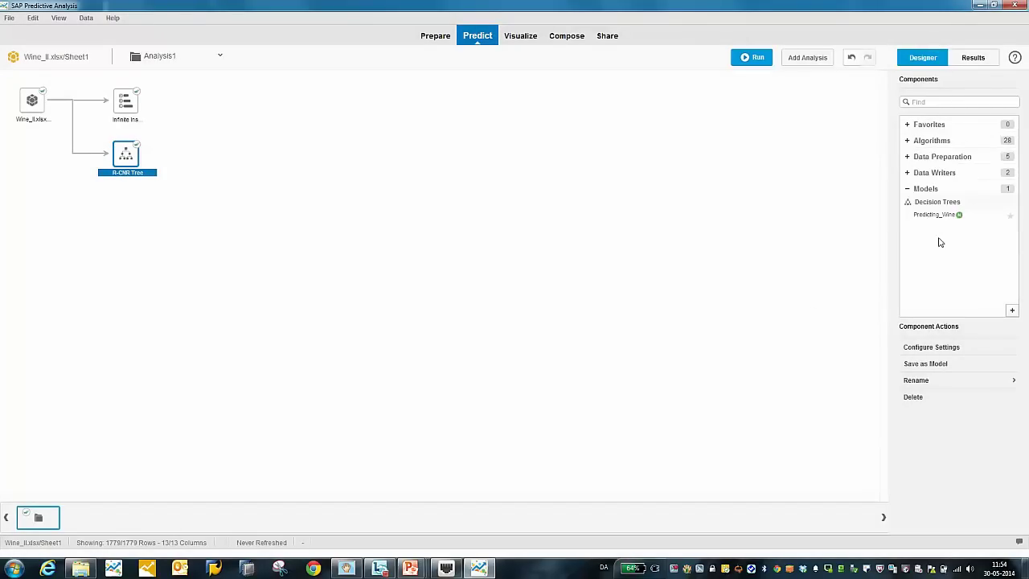
pyautogui.click(430, 39)
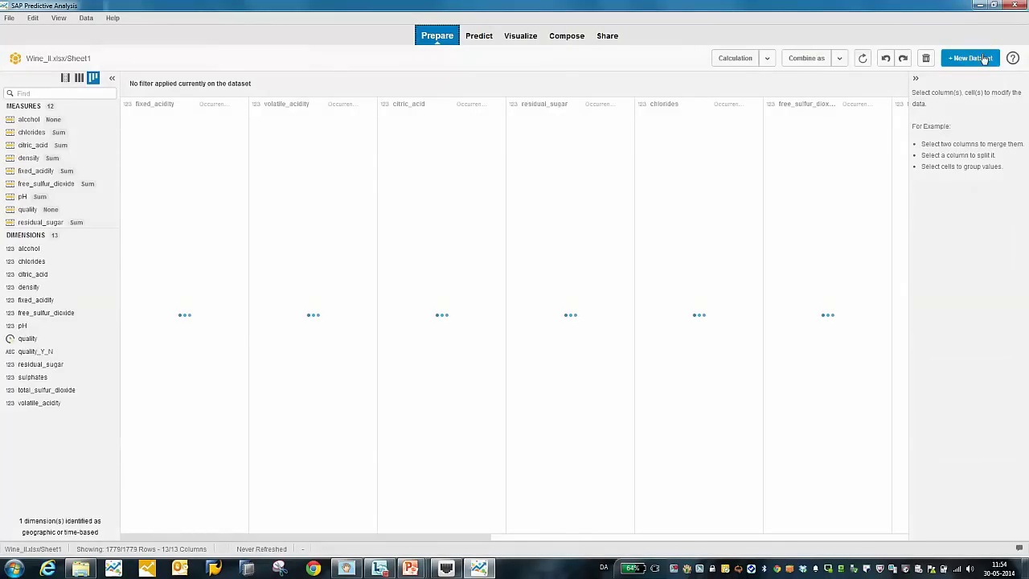
# Create a dataset from New_wines.xlsx Sheet1, first row as column names, sheets not appended.
pyautogui.click(978, 59)
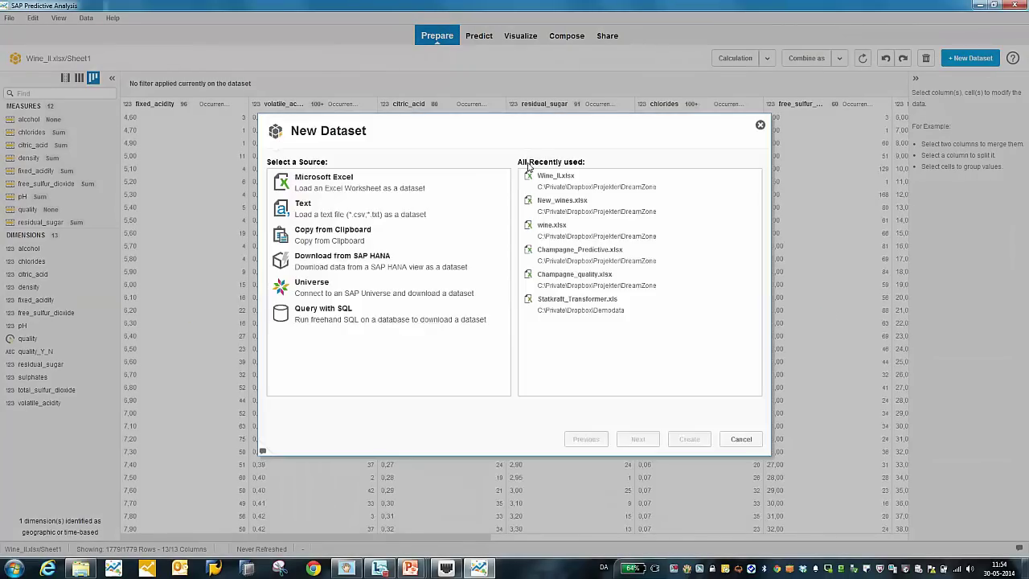
pyautogui.doubleClick(576, 202)
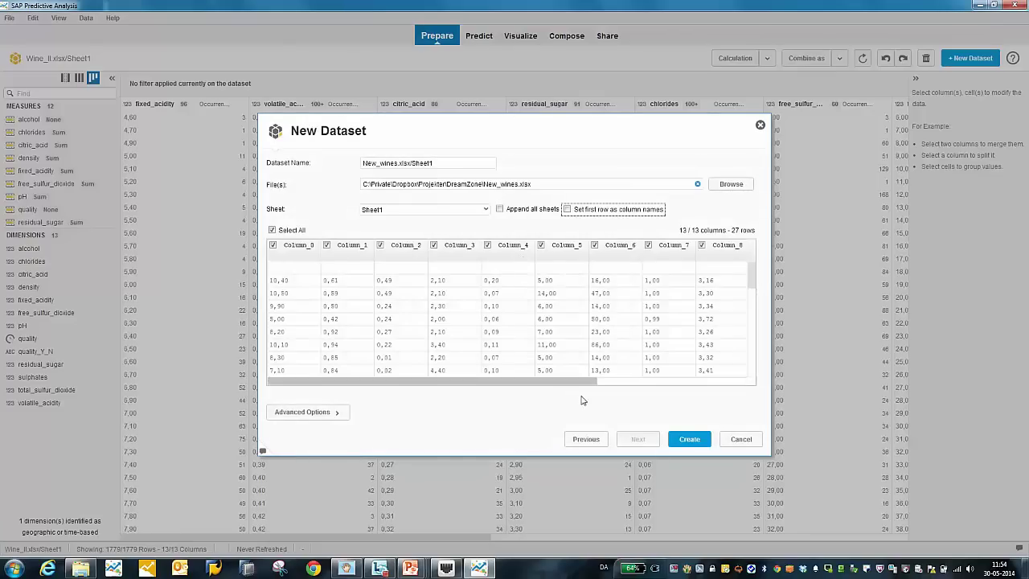
pyautogui.moveTo(571, 382); pyautogui.dragTo(767, 391)
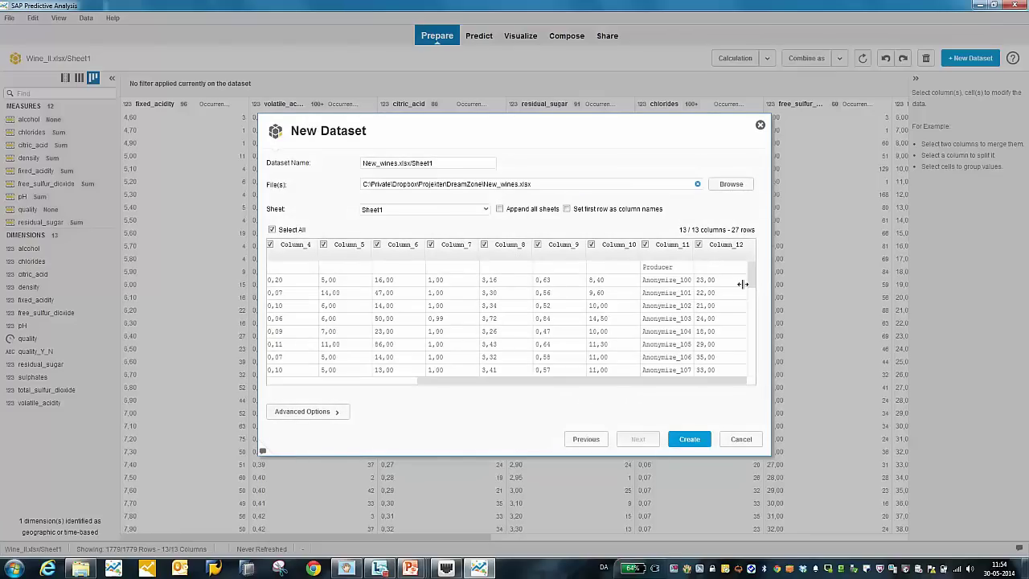
pyautogui.click(561, 211)
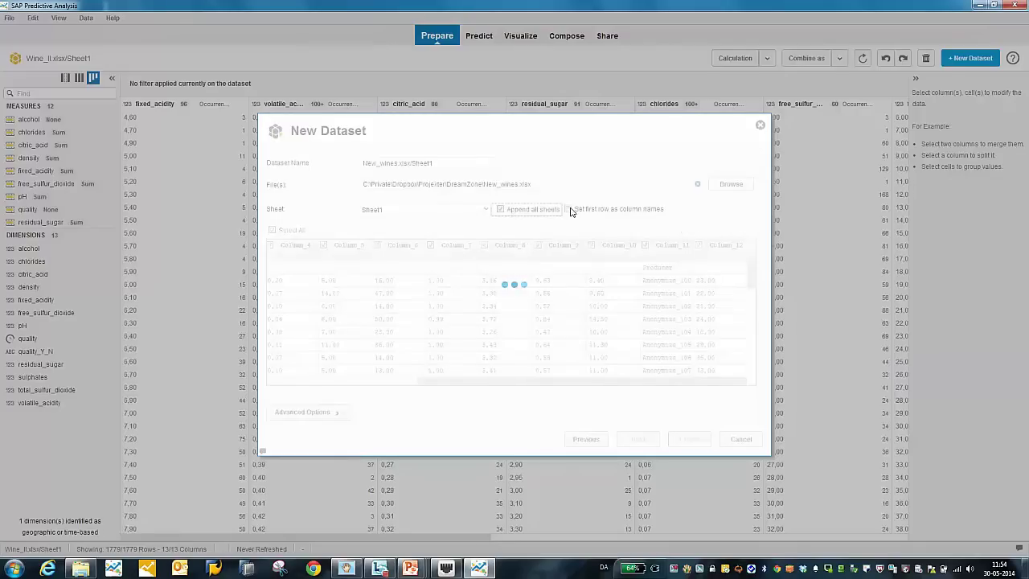
pyautogui.click(568, 209)
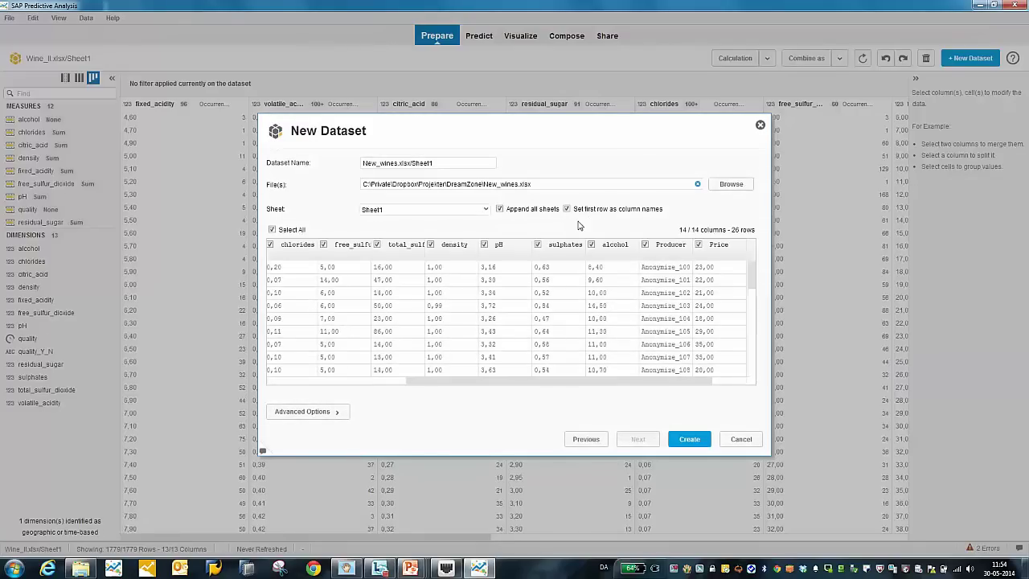
pyautogui.click(501, 209)
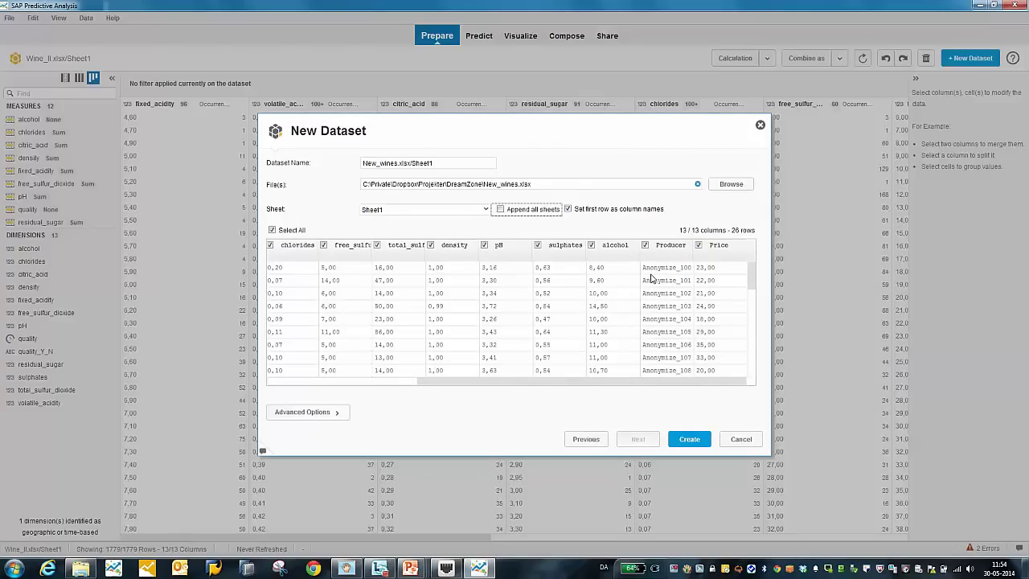
pyautogui.moveTo(523, 380); pyautogui.dragTo(346, 378)
pyautogui.click(696, 443)
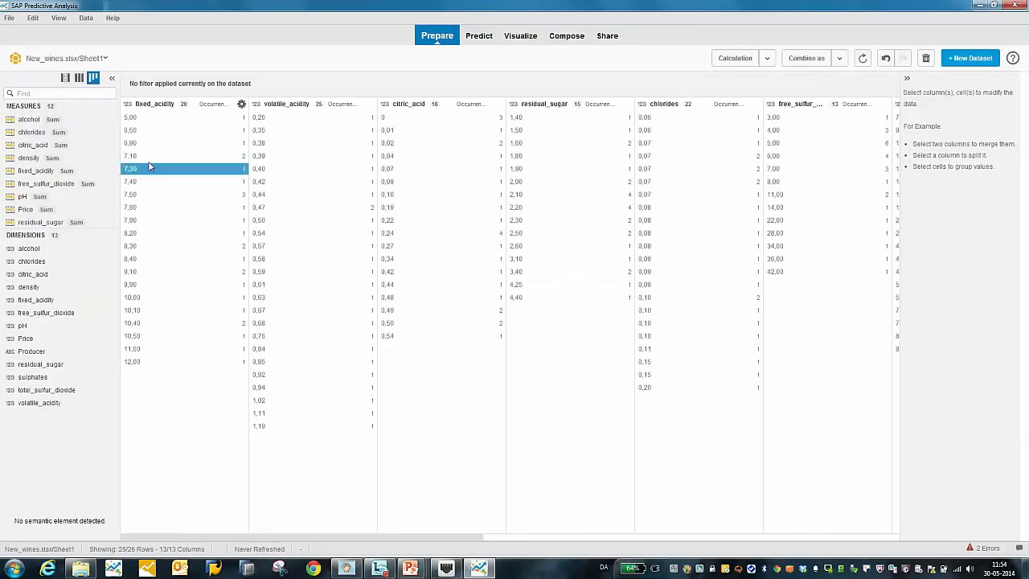
# In the Predict view, add the saved Predicting_Wine model to the New_wines analysis and open its settings.
pyautogui.click(481, 39)
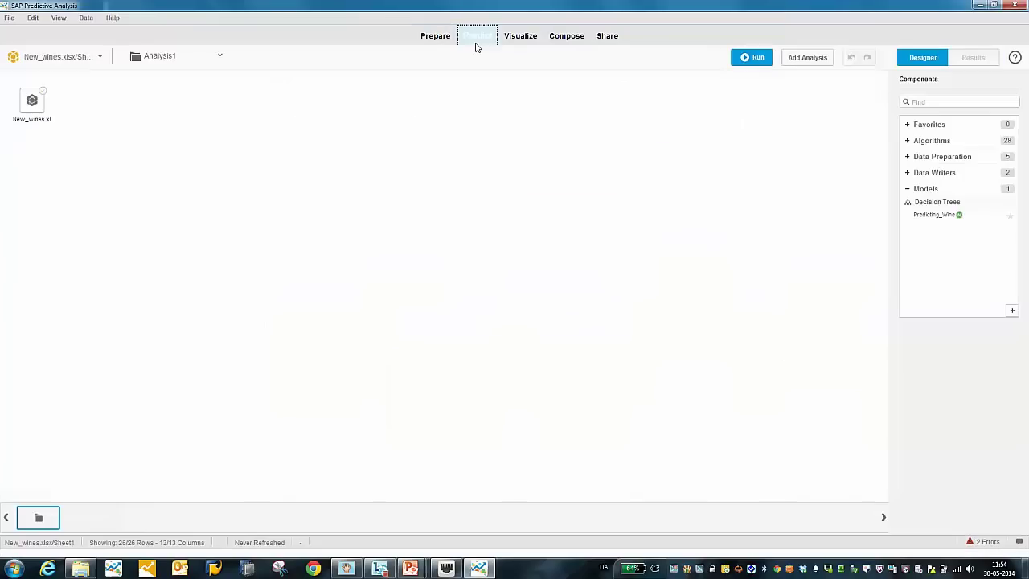
pyautogui.doubleClick(926, 217)
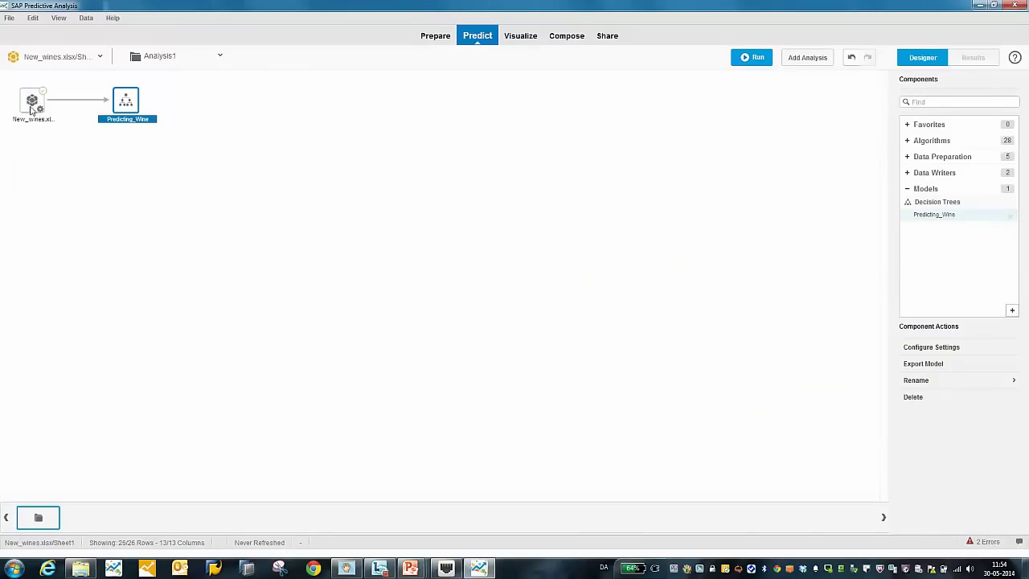
pyautogui.click(129, 113)
pyautogui.doubleClick(129, 113)
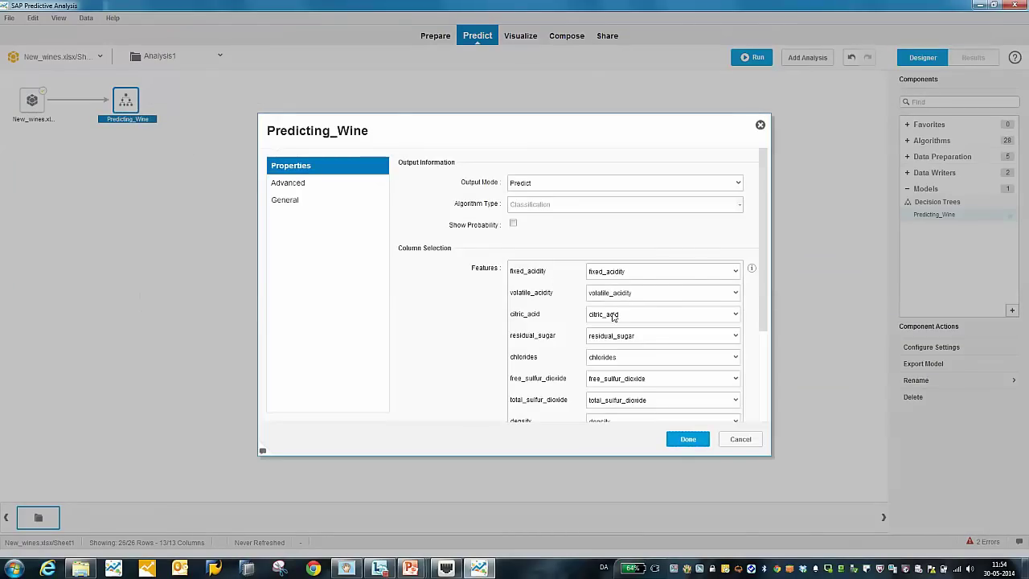
# Keep the alcohol feature mapped to the alcohol column, then run the analysis and view the predicted results.
pyautogui.scroll(-3, 593, 380)
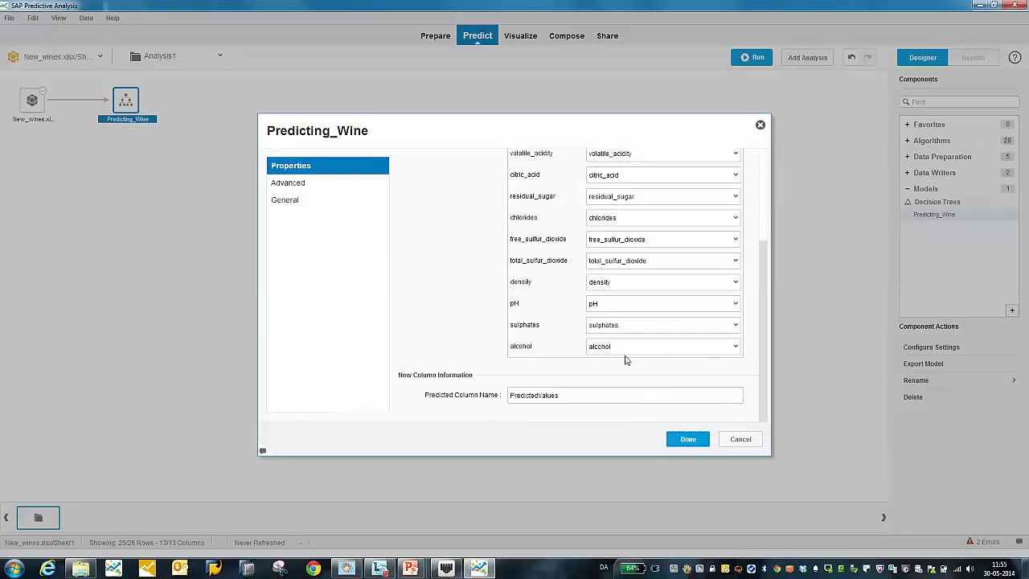
pyautogui.click(632, 349)
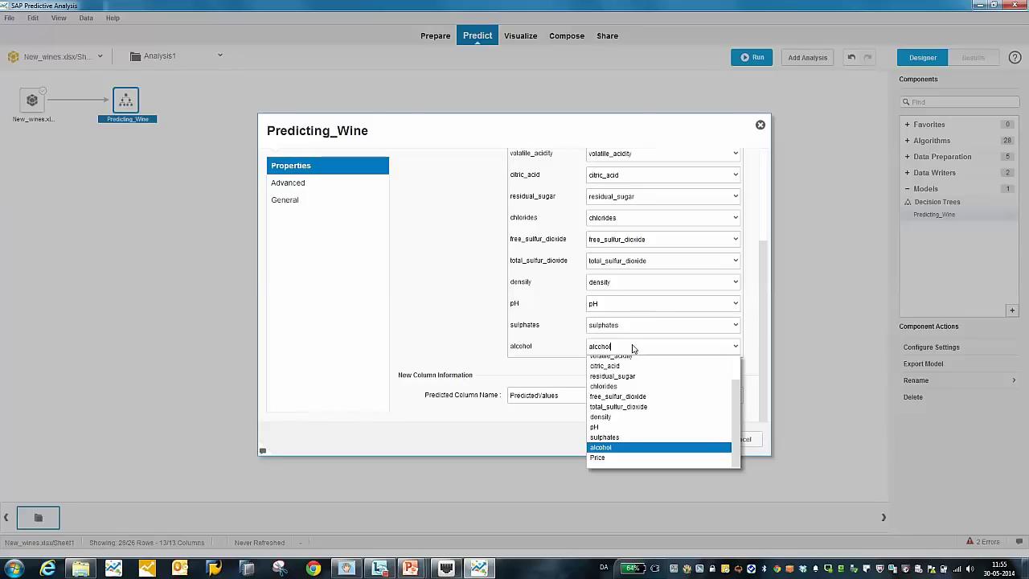
pyautogui.click(632, 348)
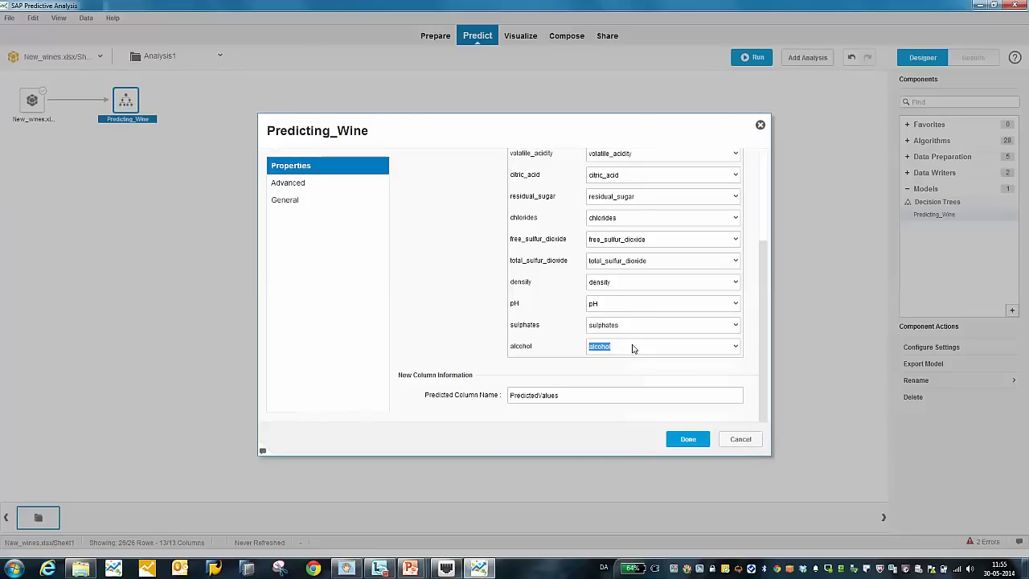
pyautogui.click(688, 440)
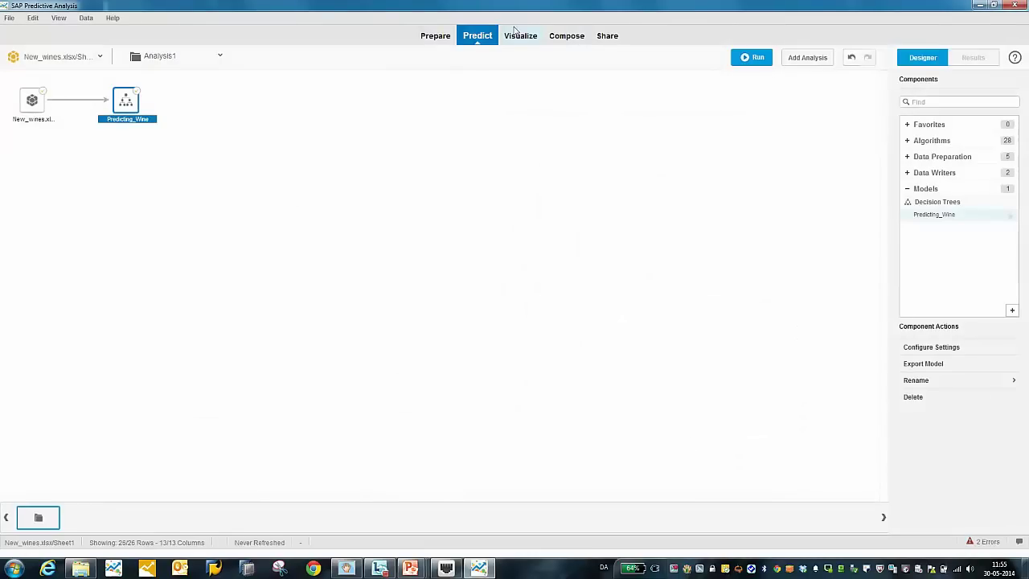
pyautogui.click(757, 62)
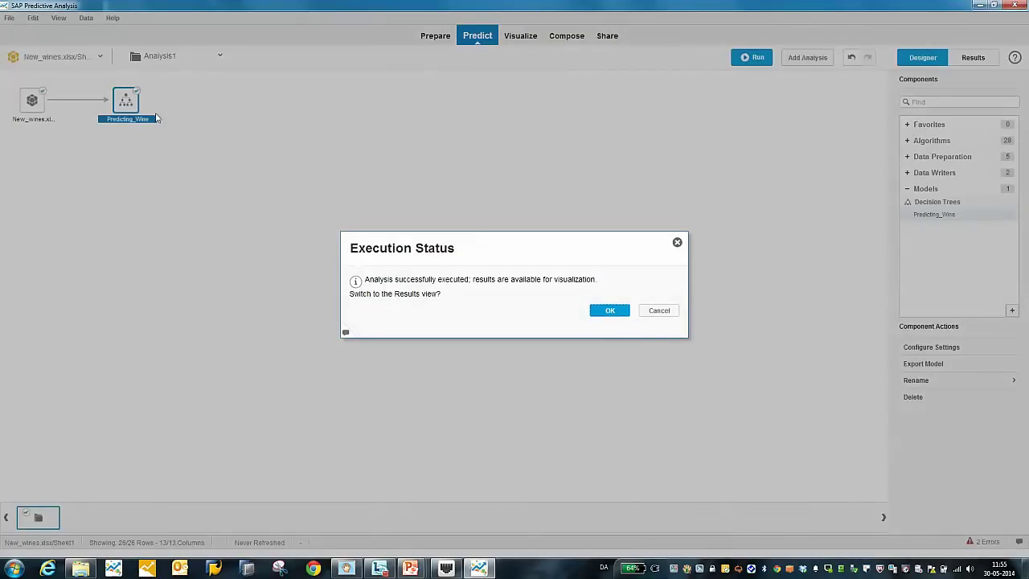
pyautogui.click(613, 313)
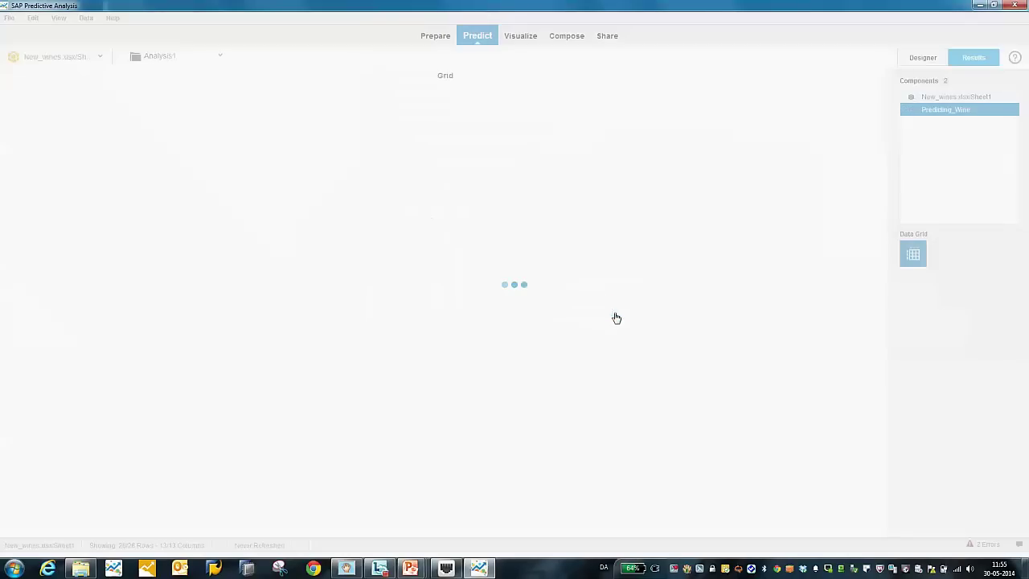